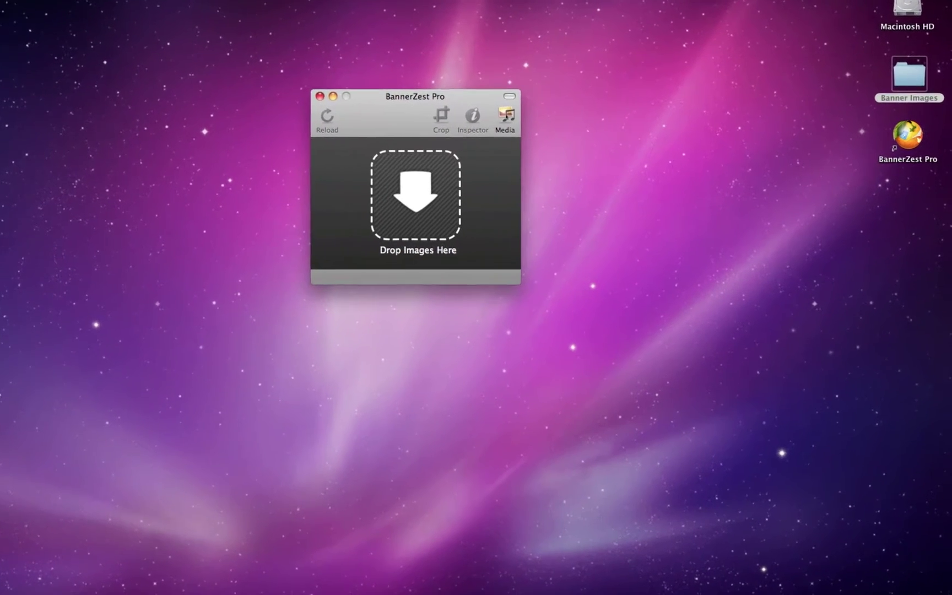
- Open the media browser and browse the Aperture library's Belles photos templates album
click(597, 127)
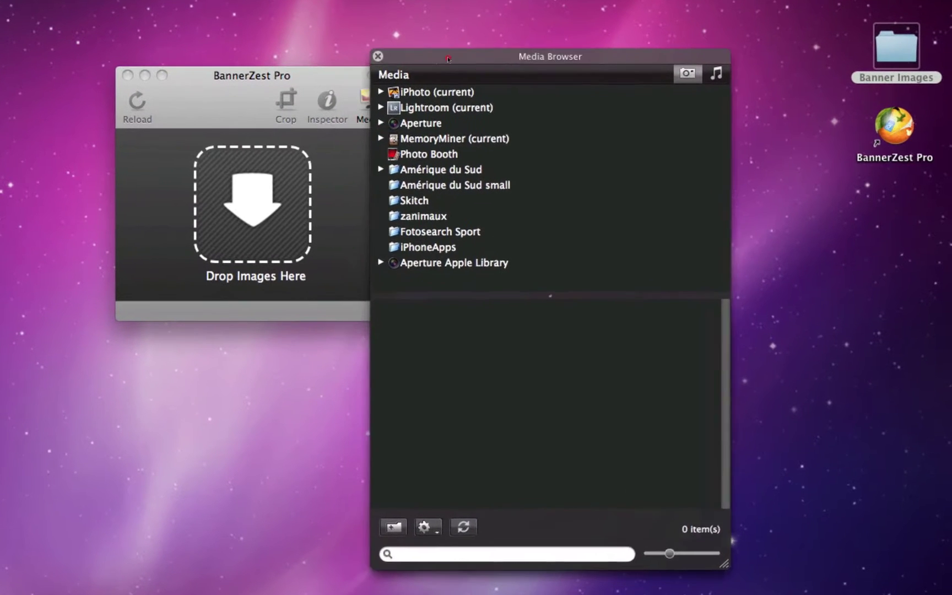
drag(435, 64, 534, 51)
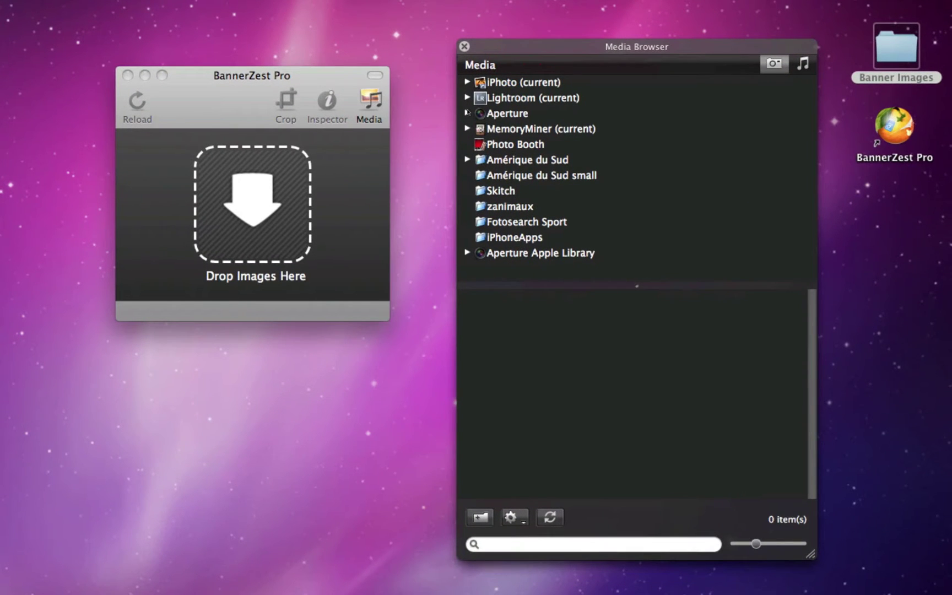
mouse_move(467, 113)
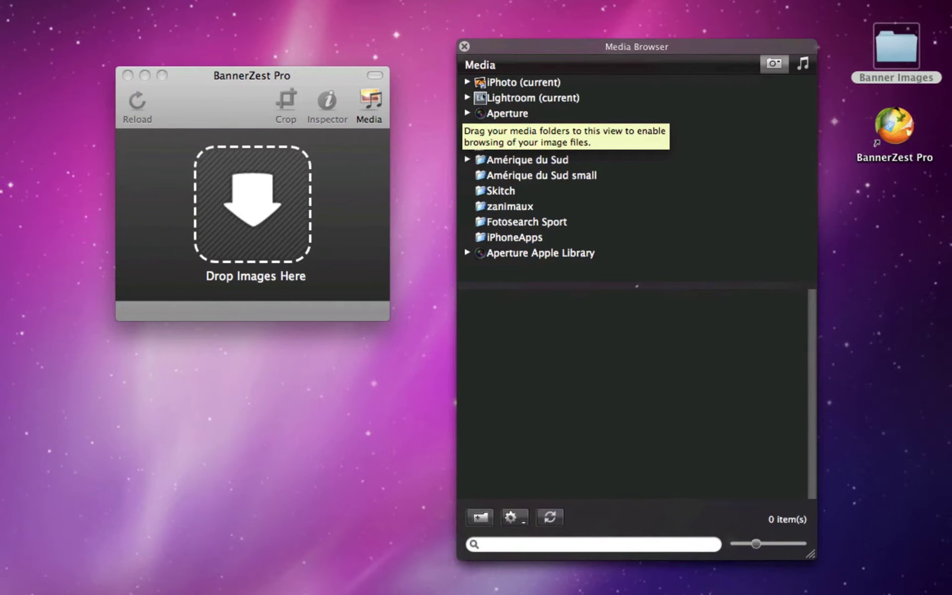
click(467, 113)
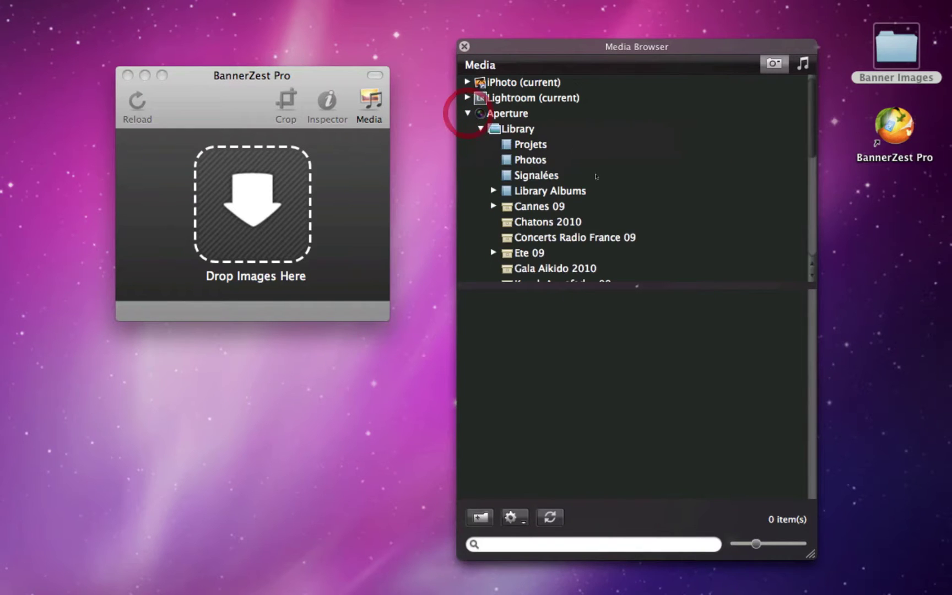
scroll(788, 219, down, 10)
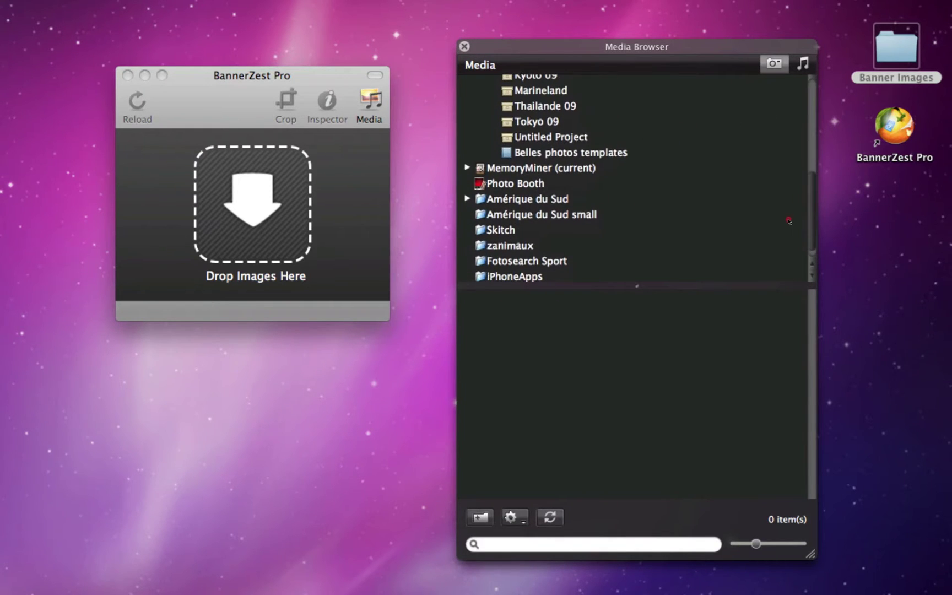
click(541, 153)
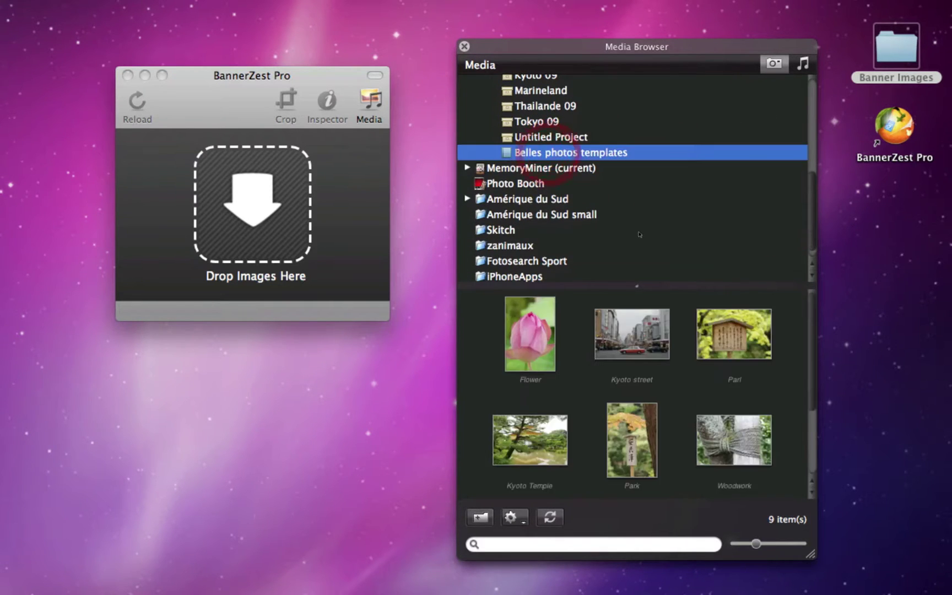
- Close the media browser, add the Banner Images folder from the desktop to the banner, and arrange the banner and Inspector windows side by side
click(465, 46)
drag(895, 49, 251, 205)
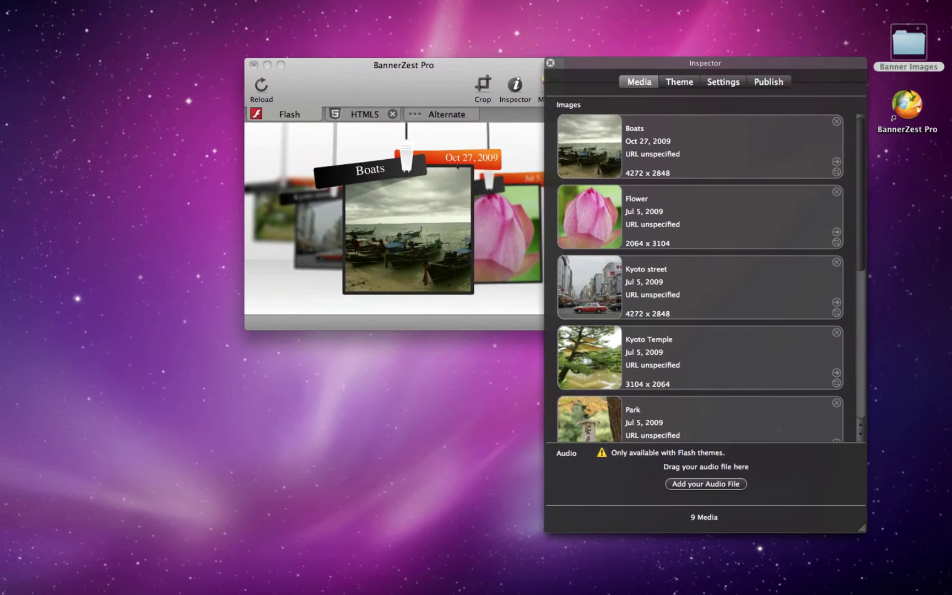
drag(422, 77, 371, 79)
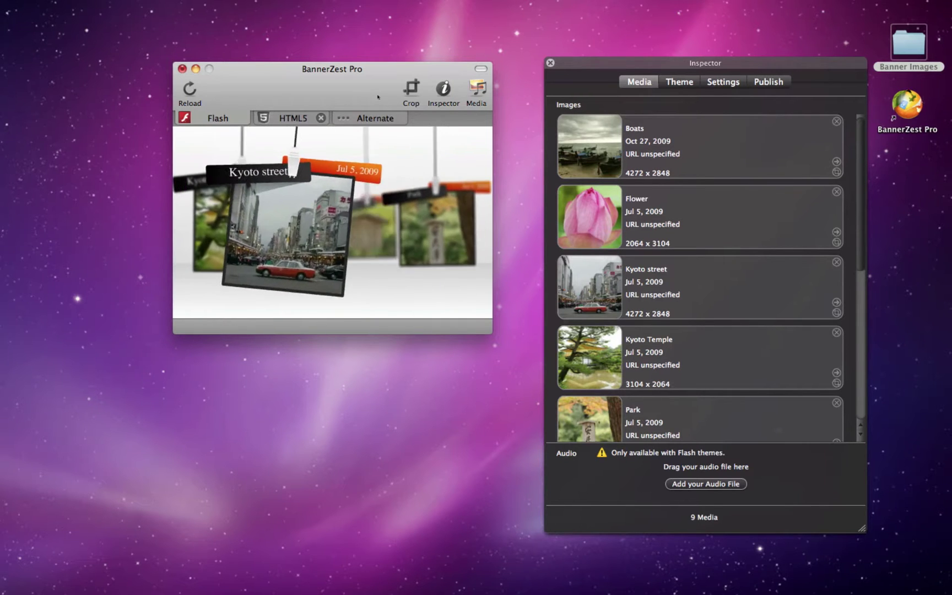
drag(606, 67, 558, 70)
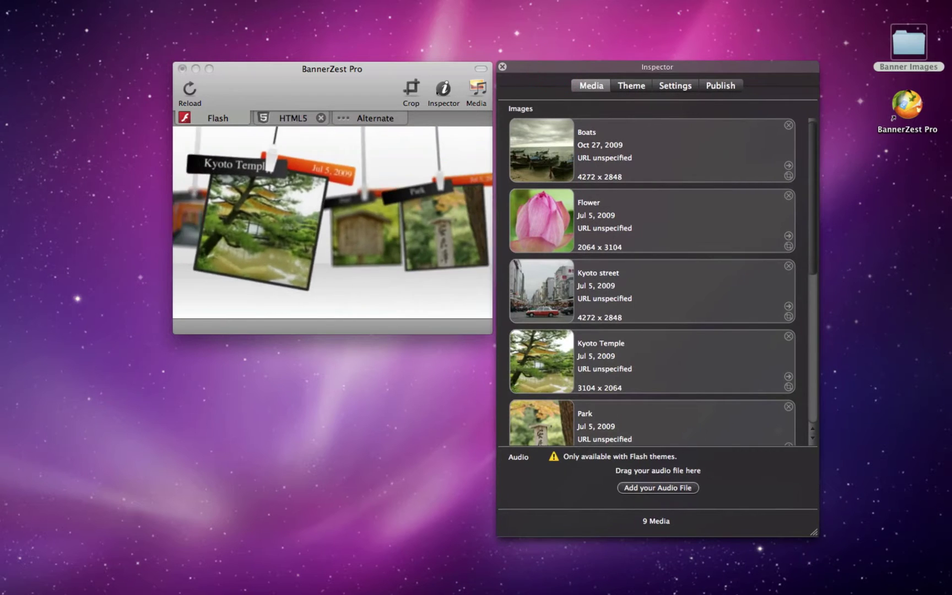
click(443, 88)
click(443, 89)
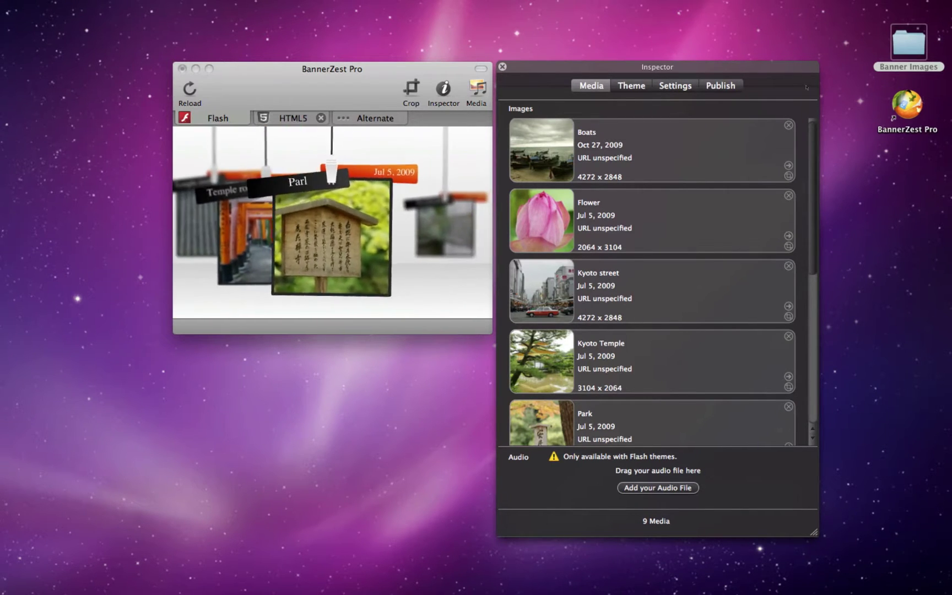
- Examine the editable title, caption and URL fields of the Boats image
mouse_move(815, 144)
mouse_down()
mouse_move(818, 288)
mouse_move(824, 131)
mouse_up()
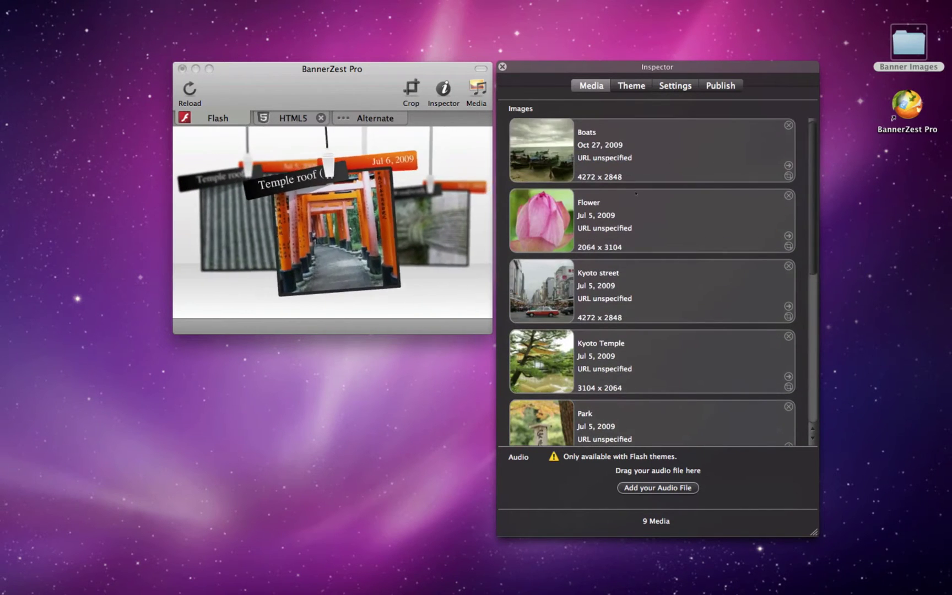
click(588, 132)
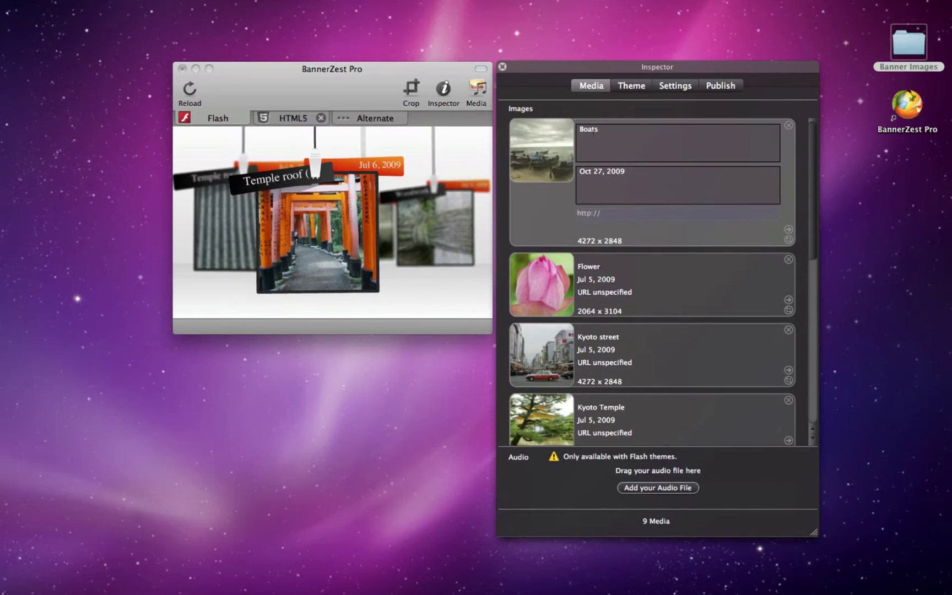
double_click(606, 130)
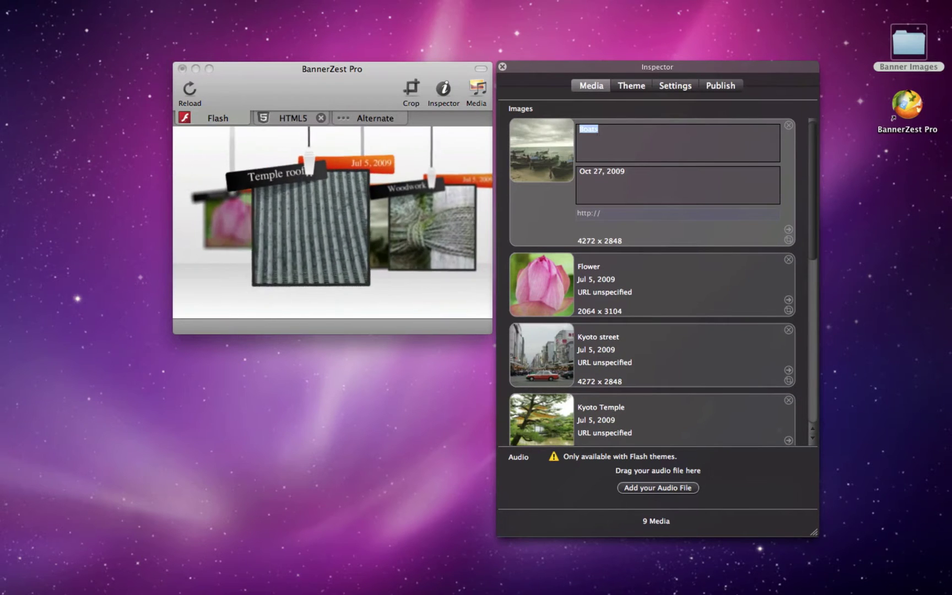
key(Tab)
click(610, 214)
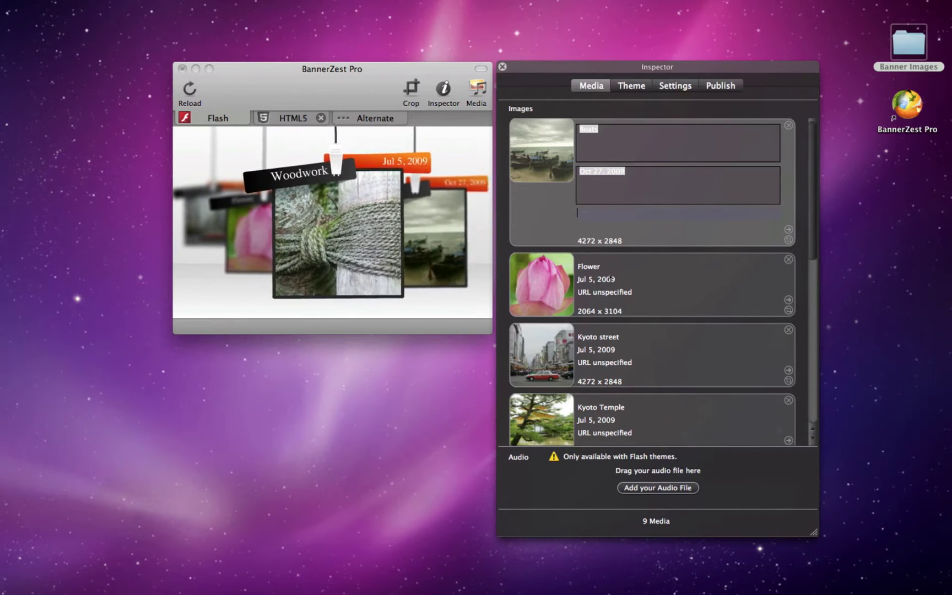
- Move the Boats image below Kyoto street in the banner's image order
click(611, 278)
drag(540, 166, 564, 292)
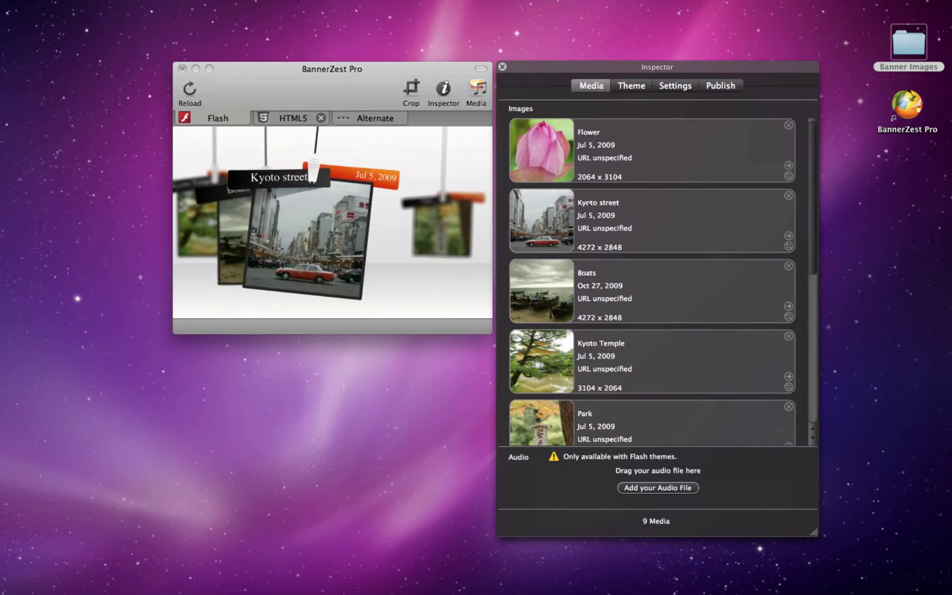
- Show the available themes and compare the banner's Flash, HTML5 and alternate versions
click(631, 87)
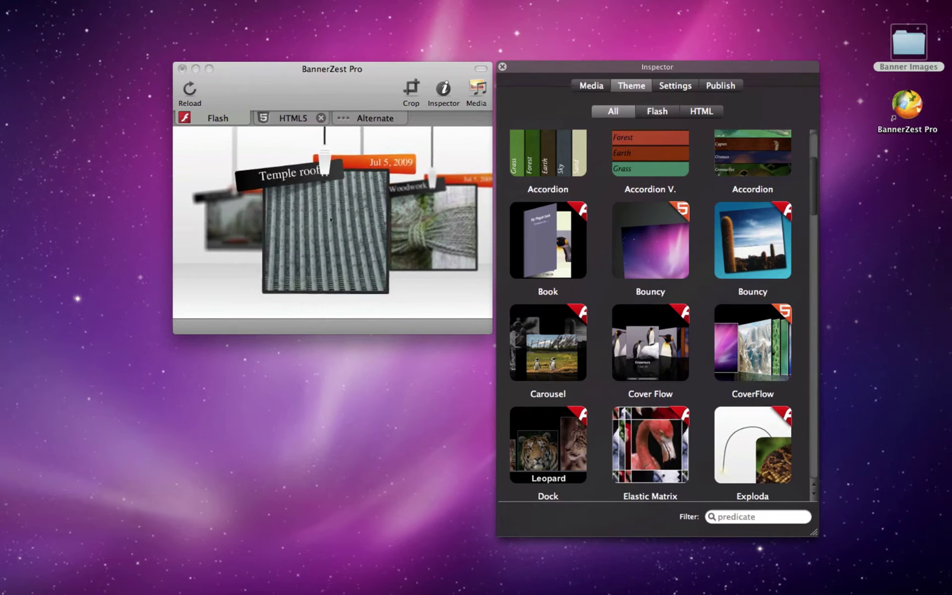
click(287, 117)
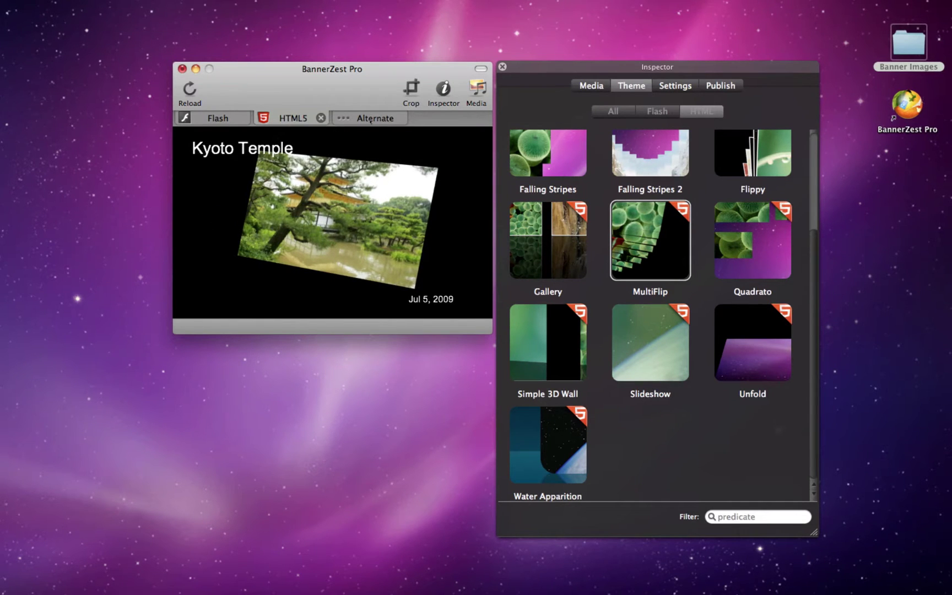
click(371, 120)
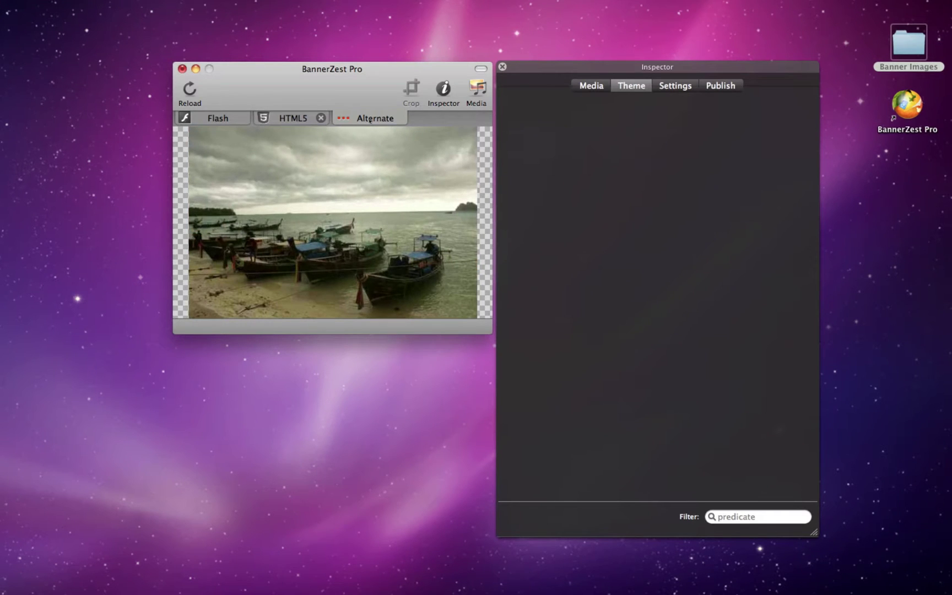
click(292, 118)
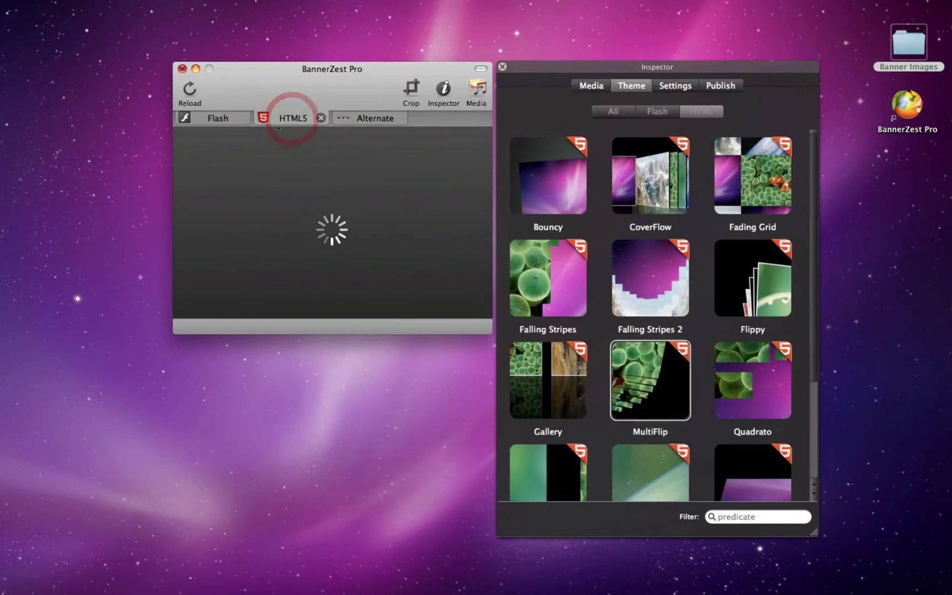
click(219, 118)
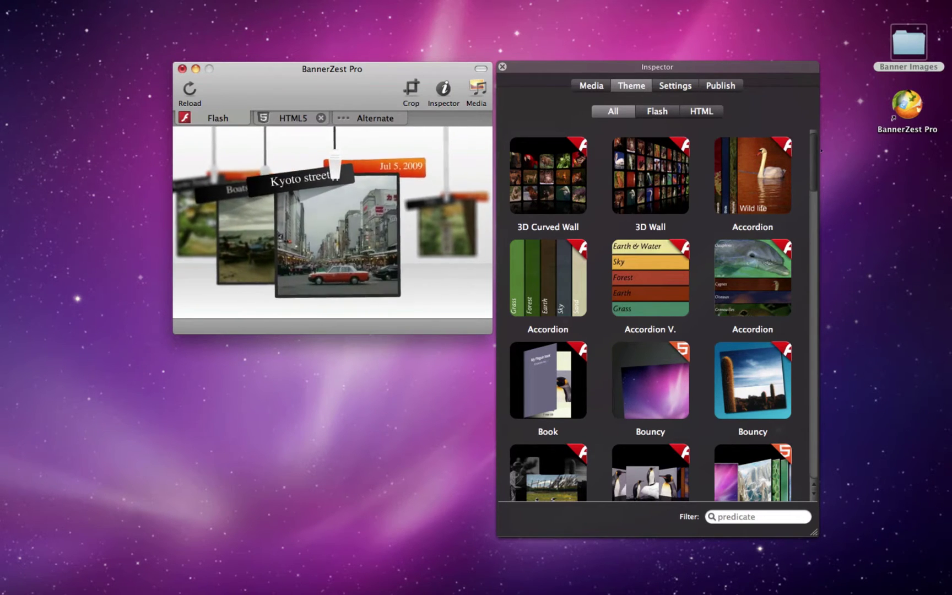
- Browse the full theme list, apply the Flash Cover Flow theme, and move the banner window away from the Inspector
scroll(804, 396, down, 15)
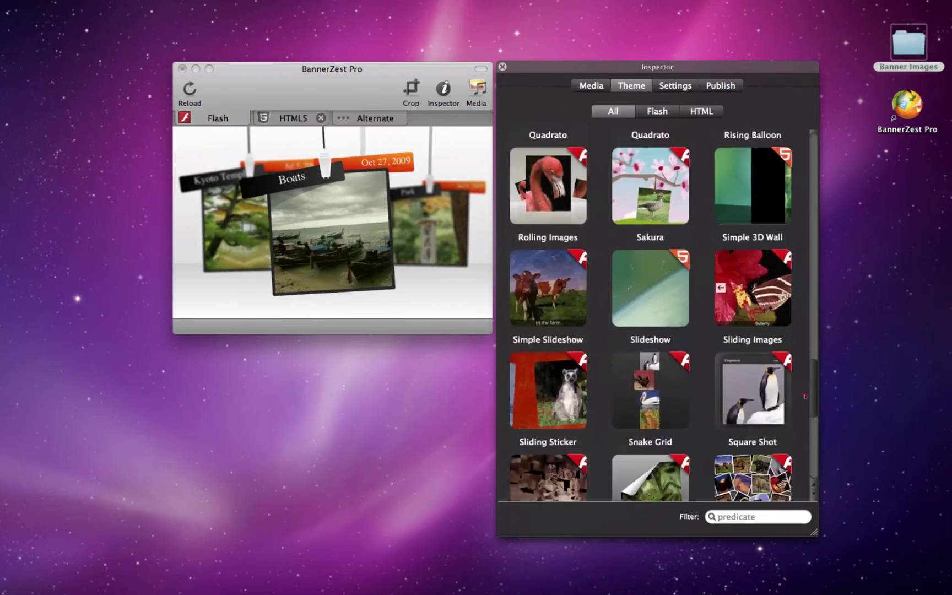
scroll(805, 396, down, 5)
scroll(804, 395, up, 20)
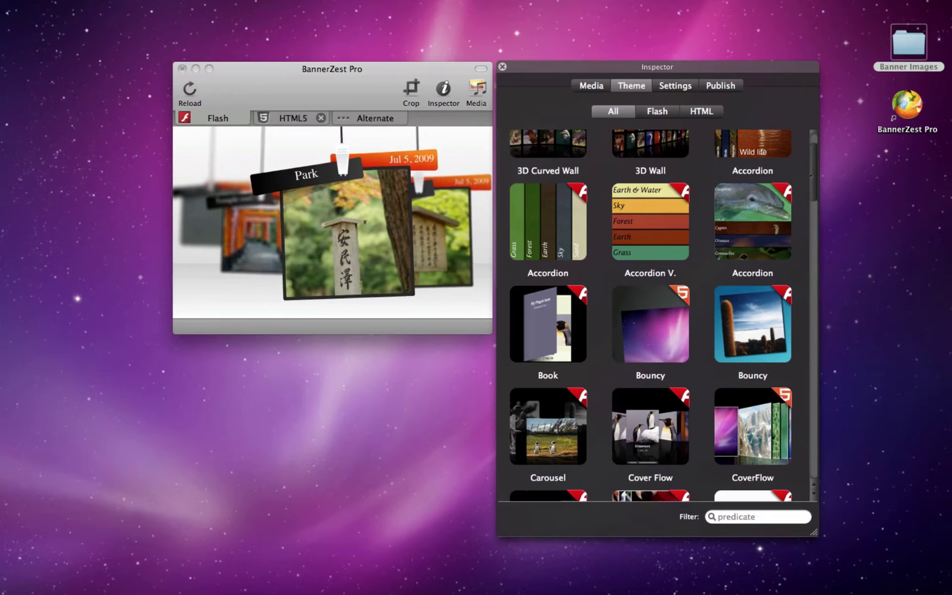
scroll(663, 315, down, 5)
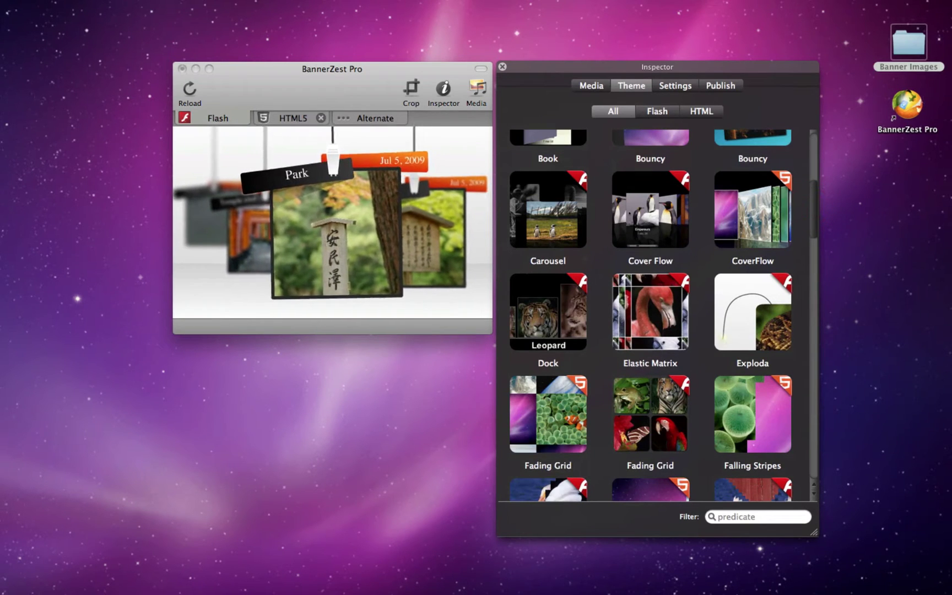
click(650, 207)
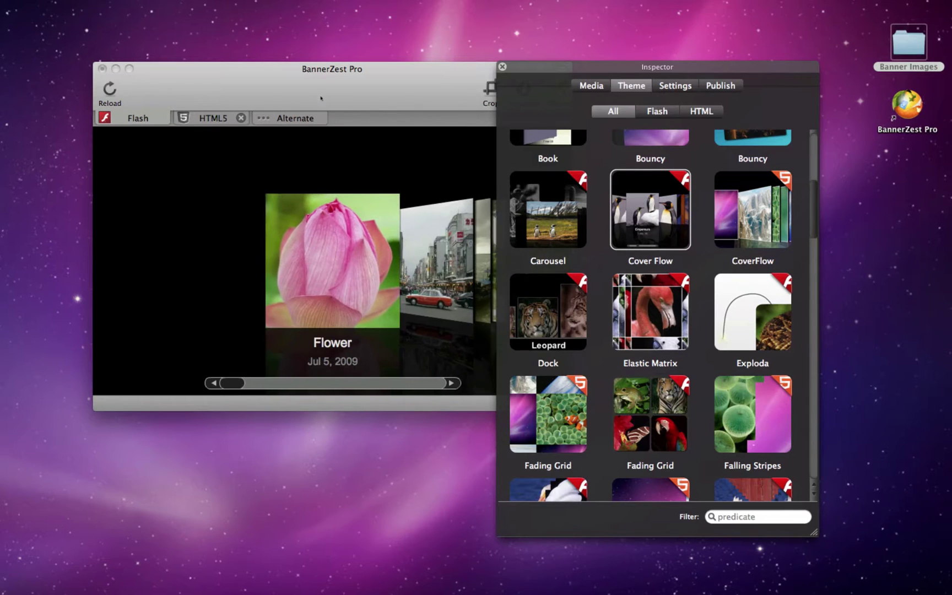
drag(319, 93, 267, 84)
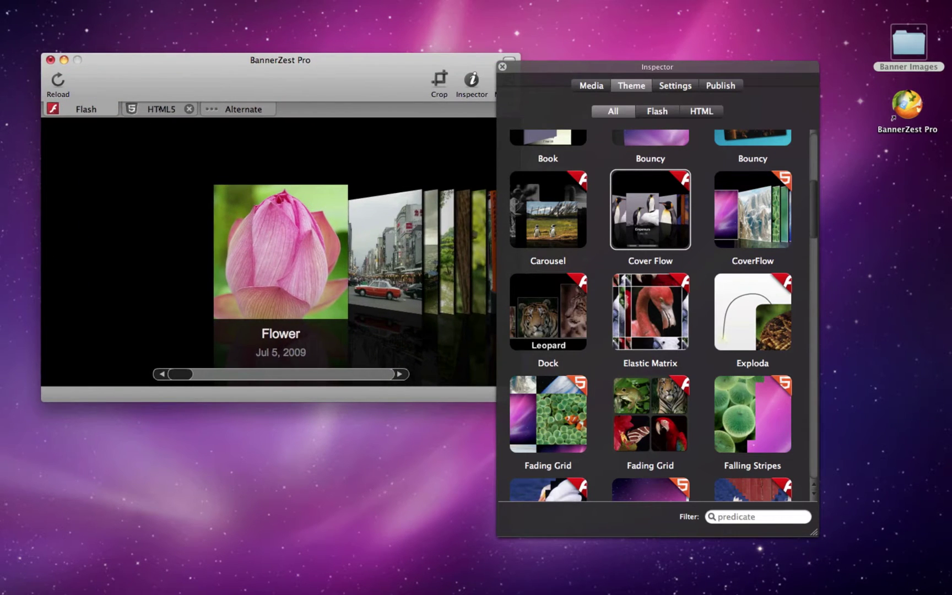
- Set the theme of the banner's HTML5 version to Unfold and return to the Flash version
click(159, 109)
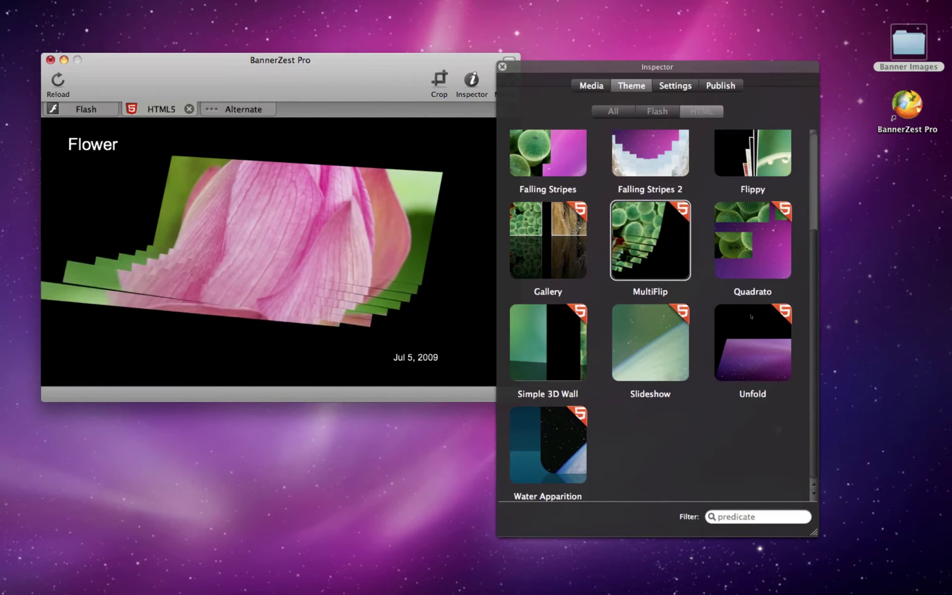
click(745, 333)
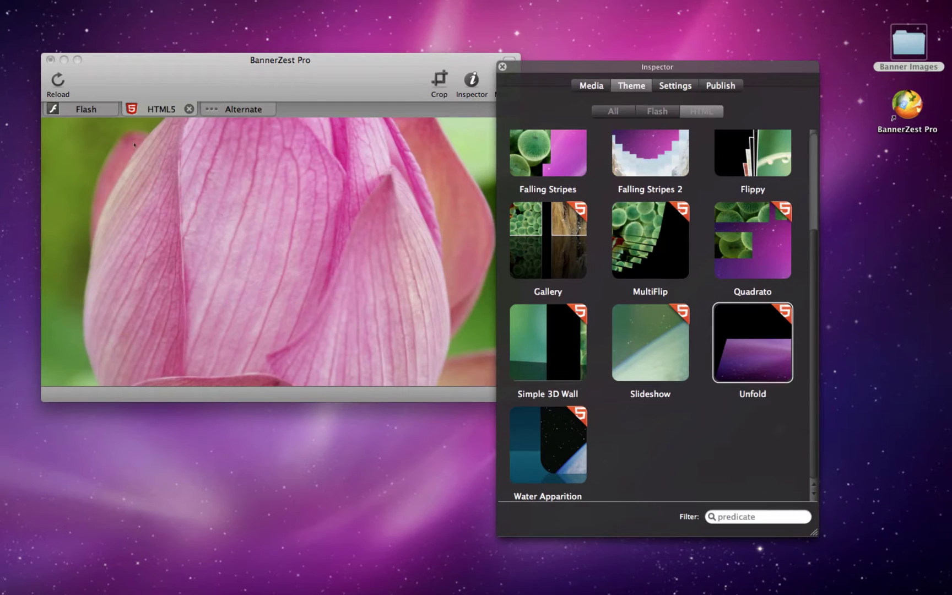
click(84, 109)
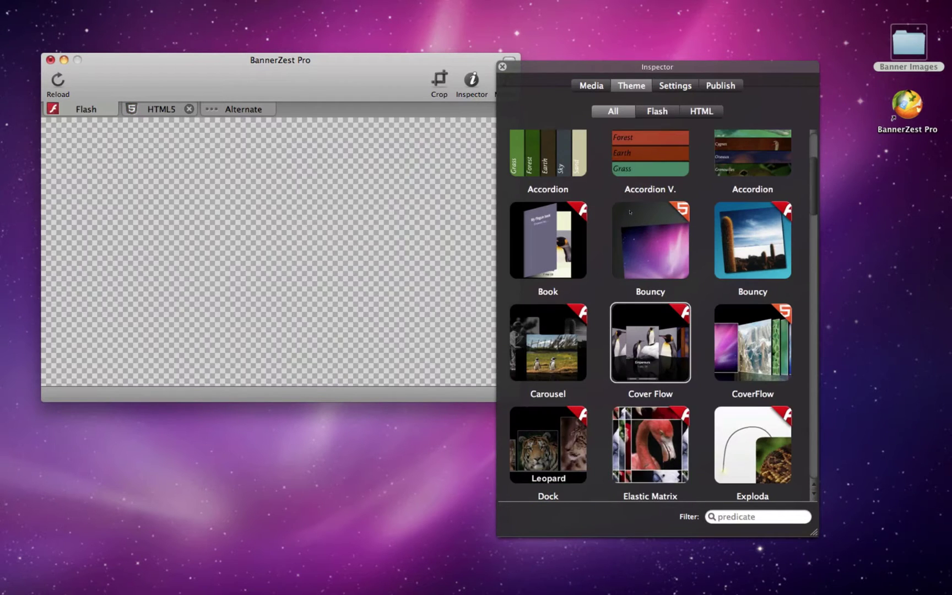
- Try the HTML5 CoverFlow theme as the banner's main theme and replace it with the Flash Flippy theme
click(754, 316)
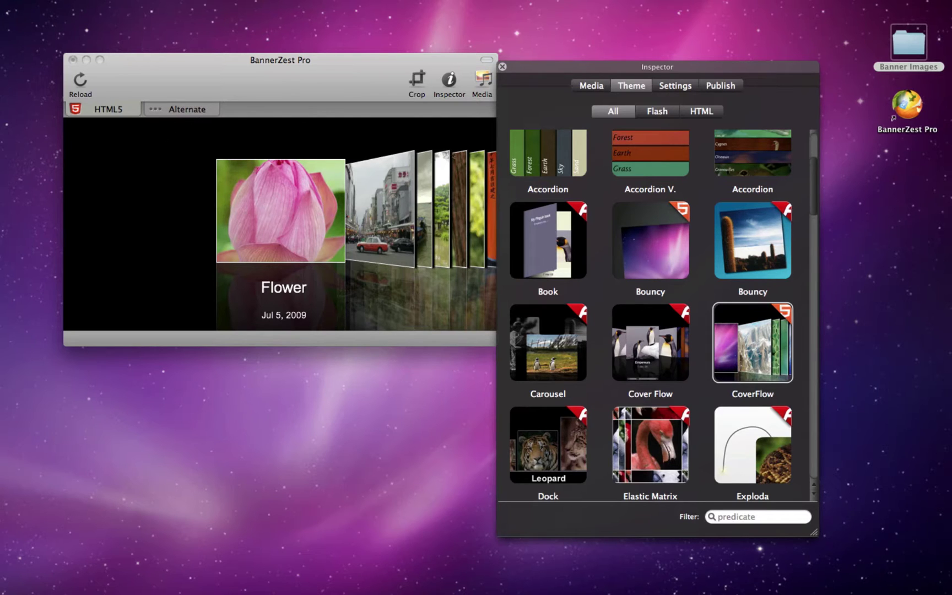
scroll(815, 179, down, 10)
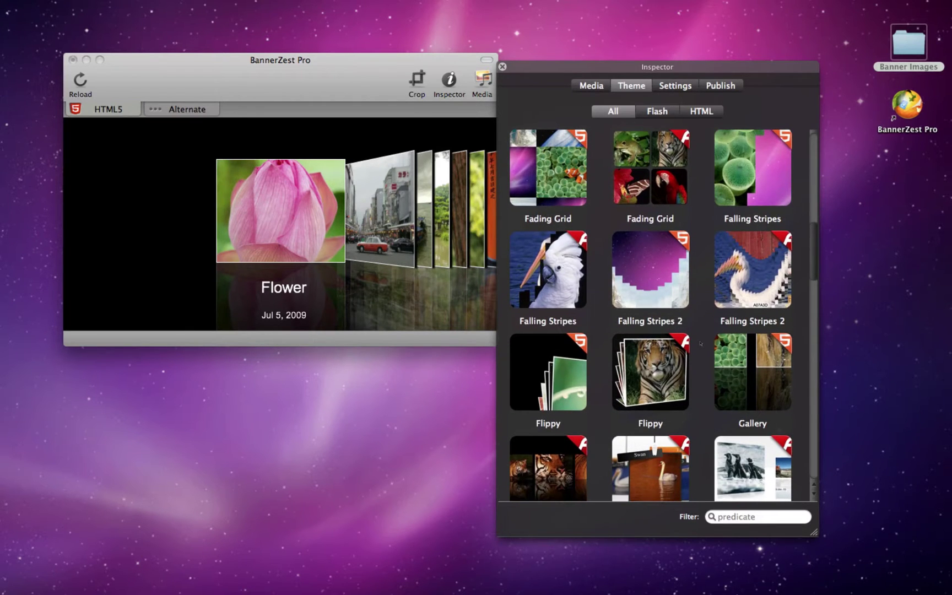
click(650, 372)
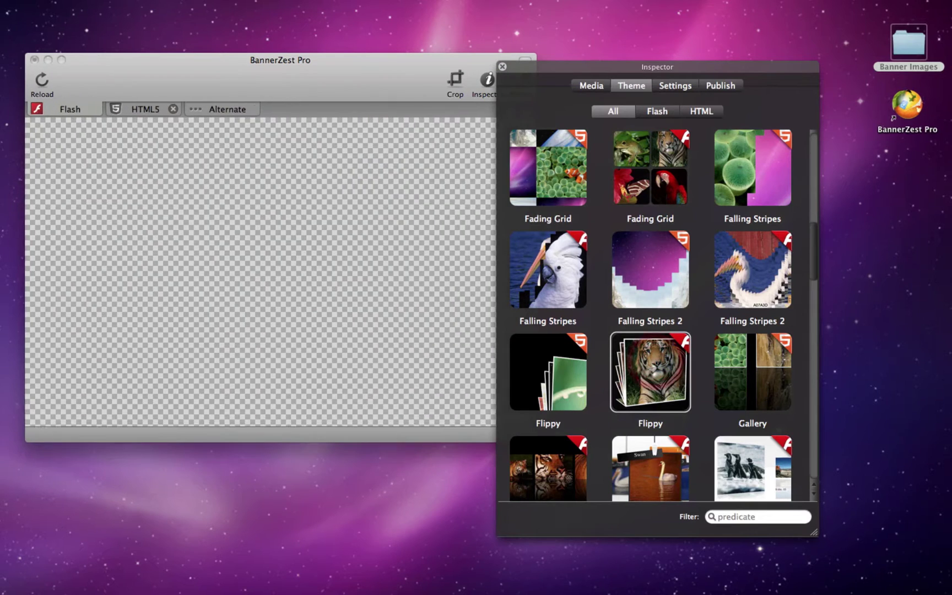
- Set the banner's HTML5 version to the matching Flippy theme and compare it with the Flash version
click(149, 109)
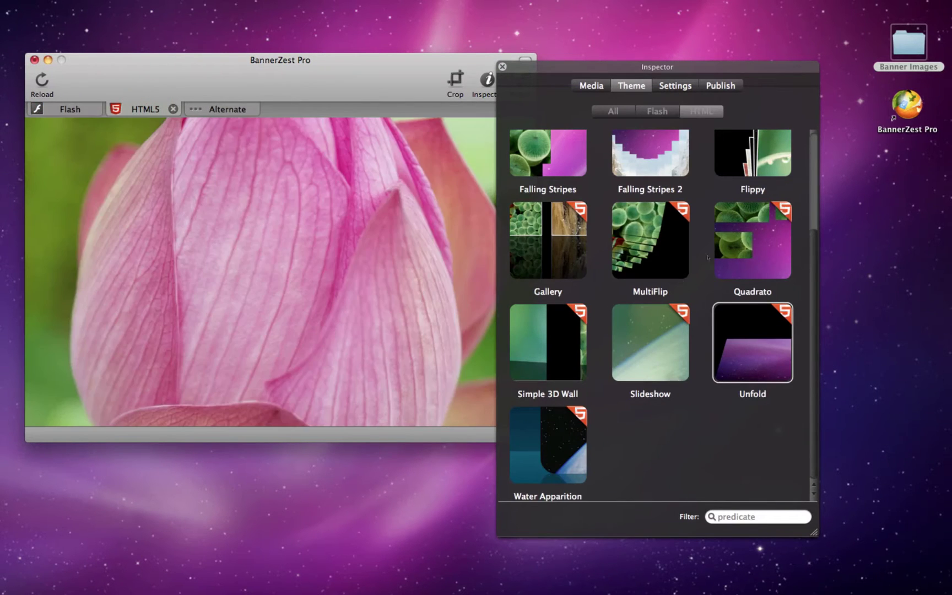
scroll(754, 182, up, 3)
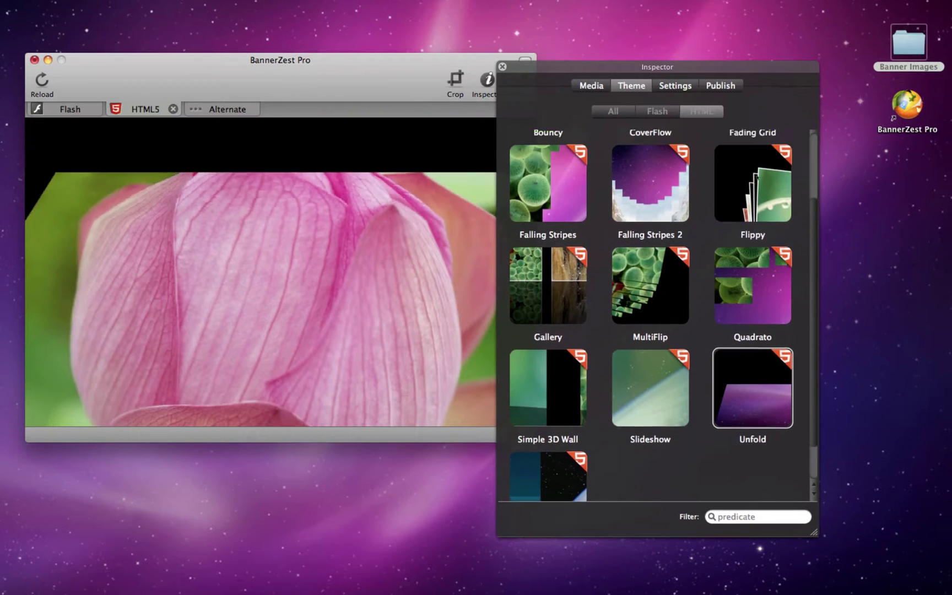
click(749, 189)
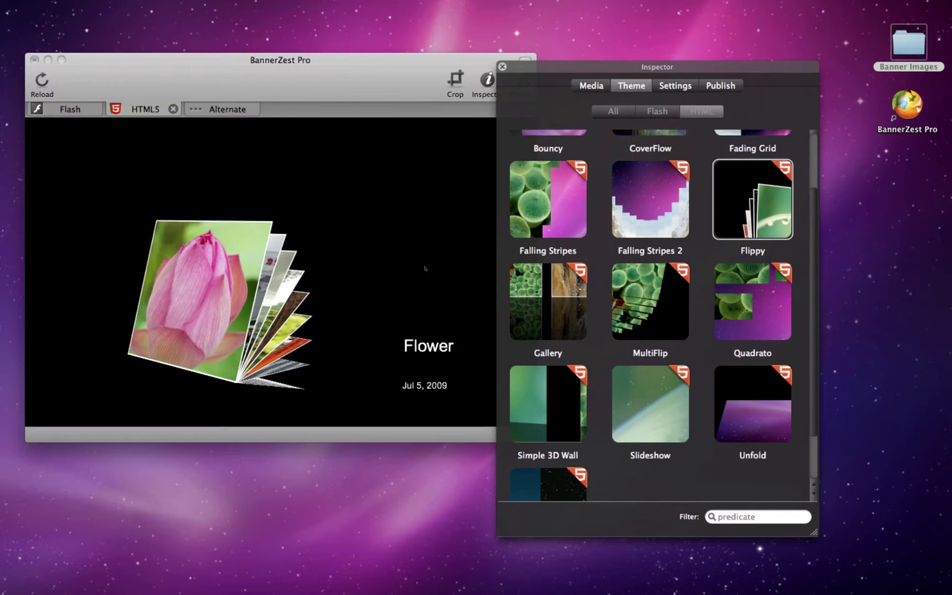
click(68, 110)
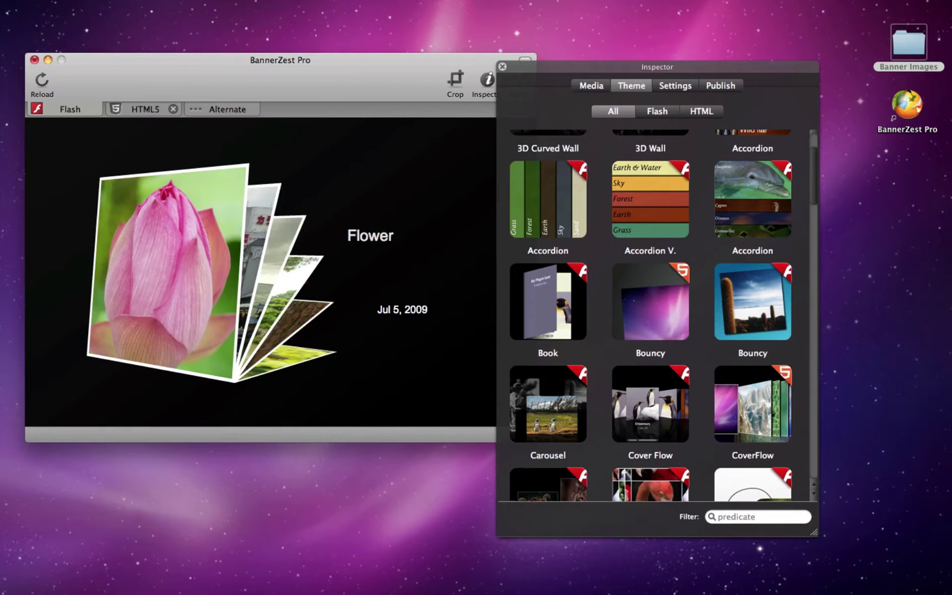
- Move the Inspector off the banner preview and compare the settings of the HTML5 and Flash versions
click(146, 109)
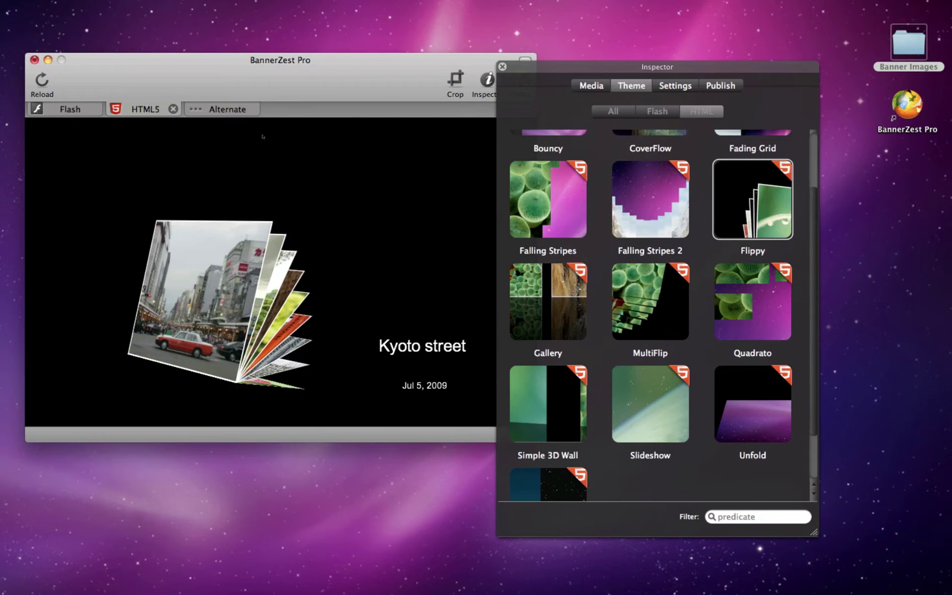
drag(668, 66, 695, 58)
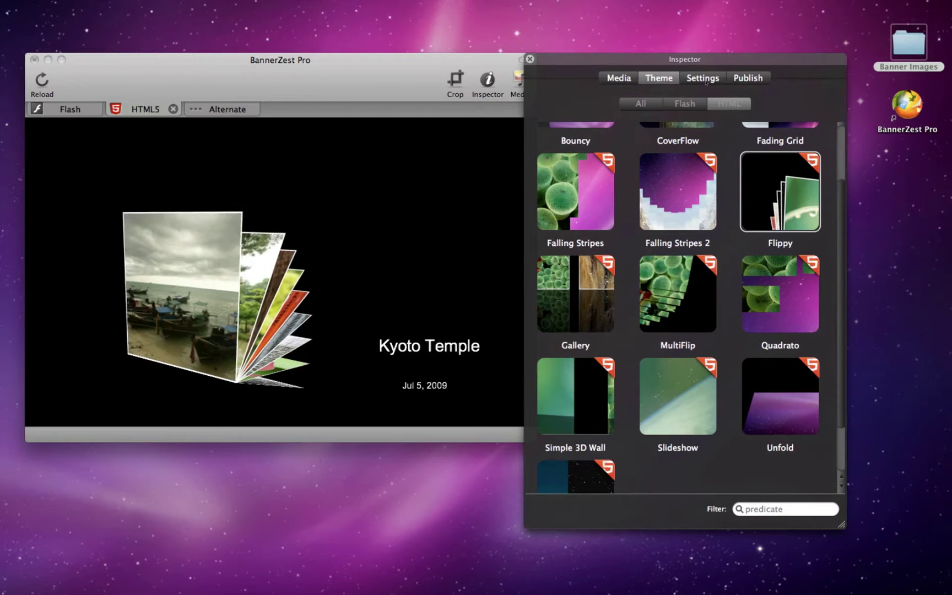
click(702, 78)
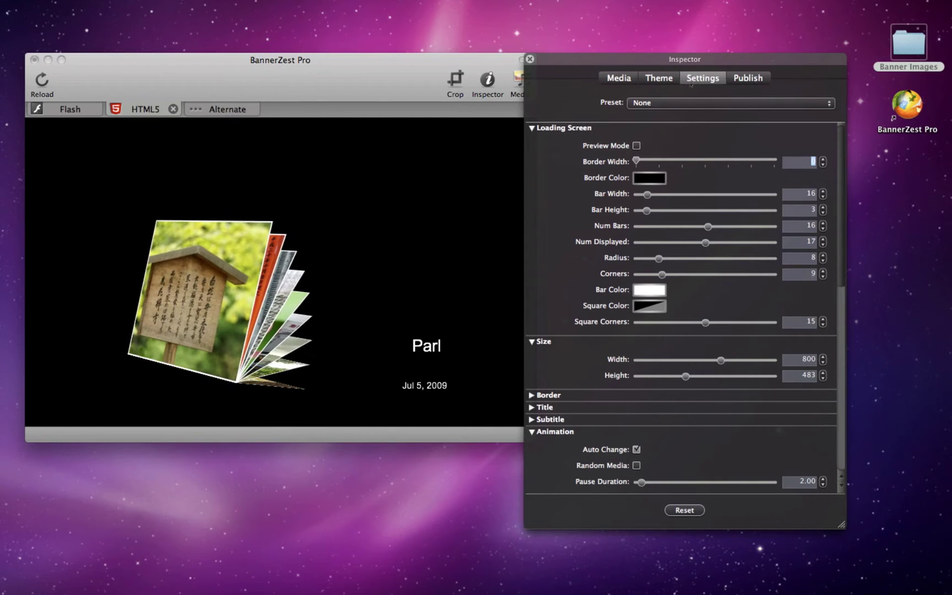
click(70, 109)
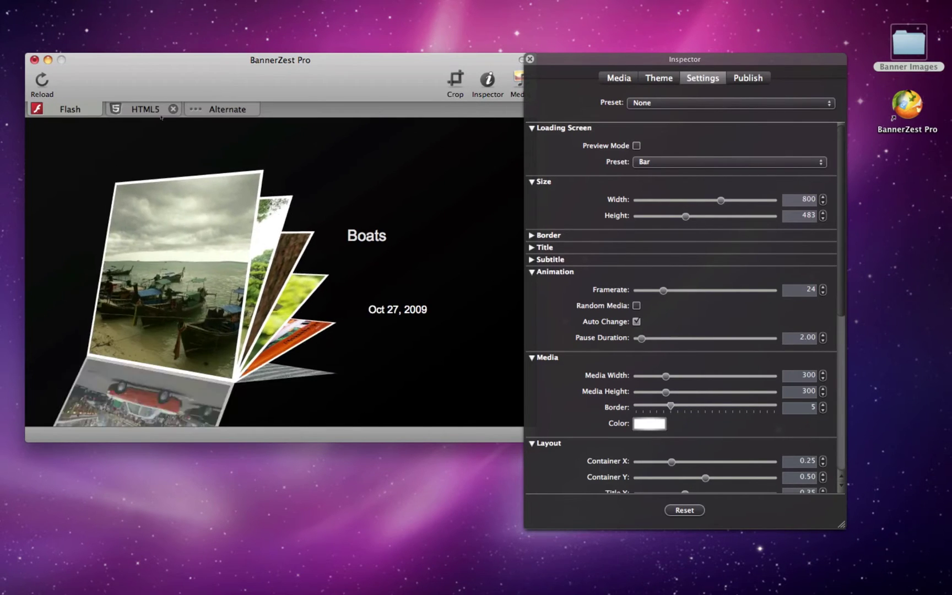
- In the Flash version, set the banner height to 407 and the image container's Rotation X to -5.61 and Rotation Y to 53.32
drag(222, 92, 207, 89)
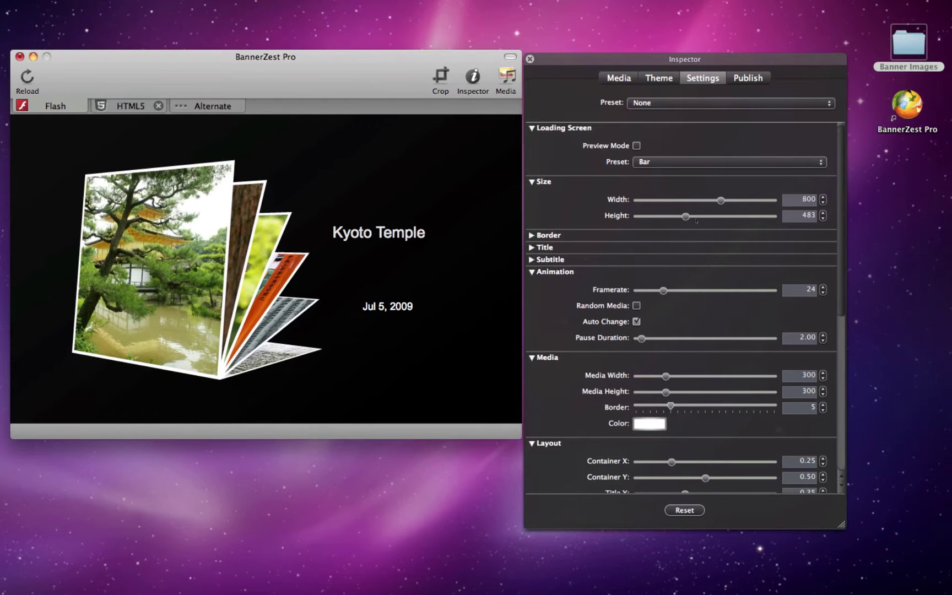
drag(685, 216, 678, 216)
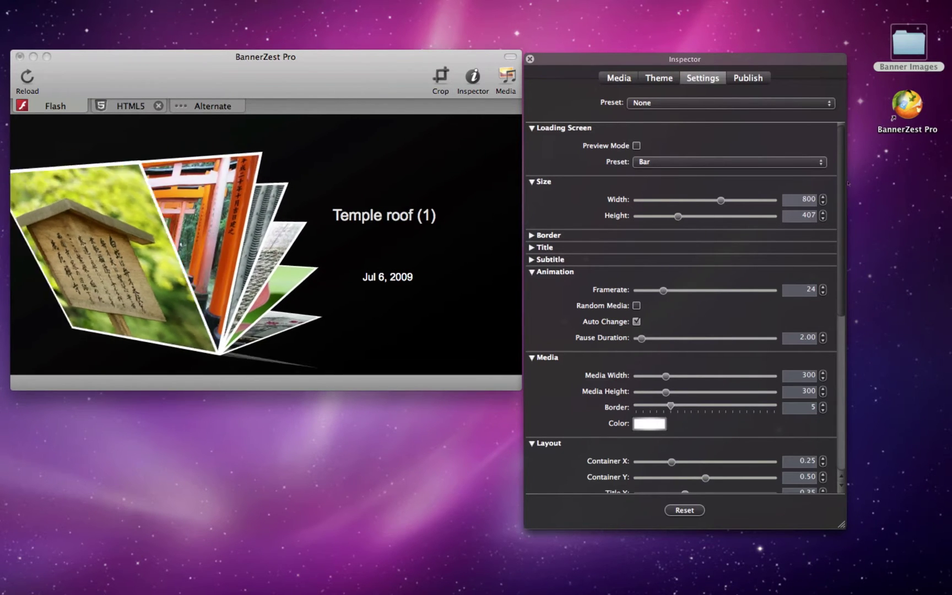
drag(841, 189, 841, 326)
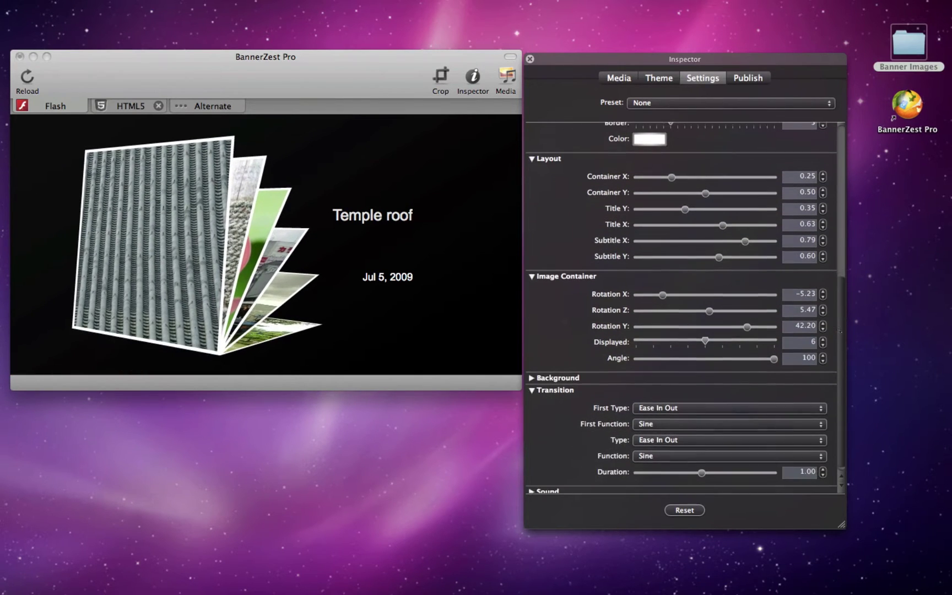
mouse_move(663, 293)
mouse_down()
mouse_move(674, 294)
mouse_move(664, 305)
mouse_up()
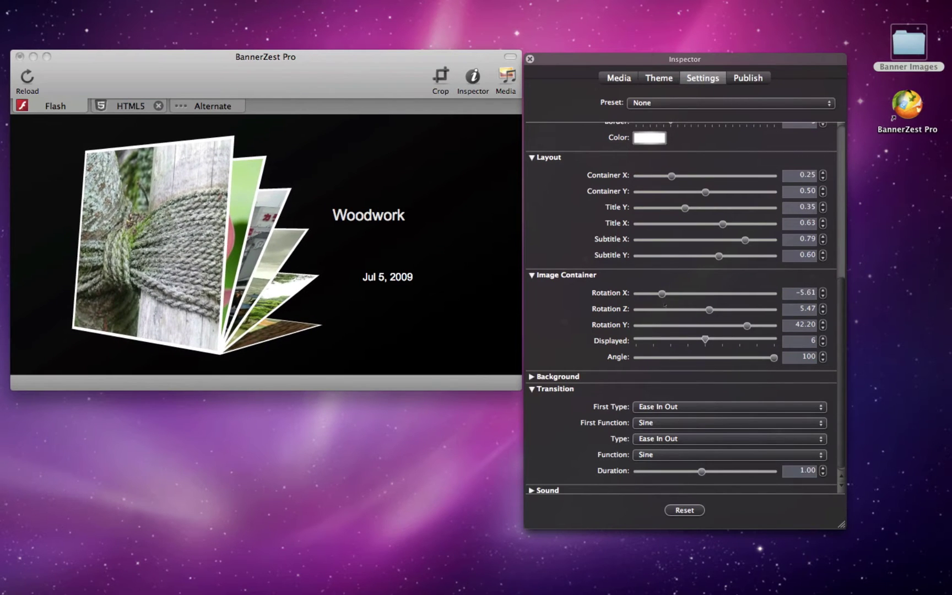
drag(752, 329, 758, 325)
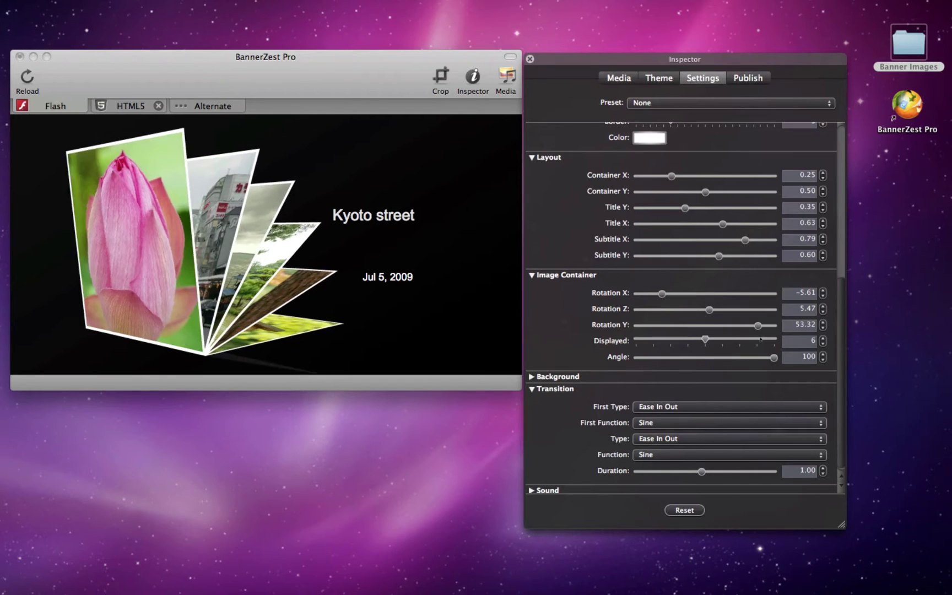
- Set the image container's Rotation Y to 48.74 in the HTML5 version of the banner
click(127, 105)
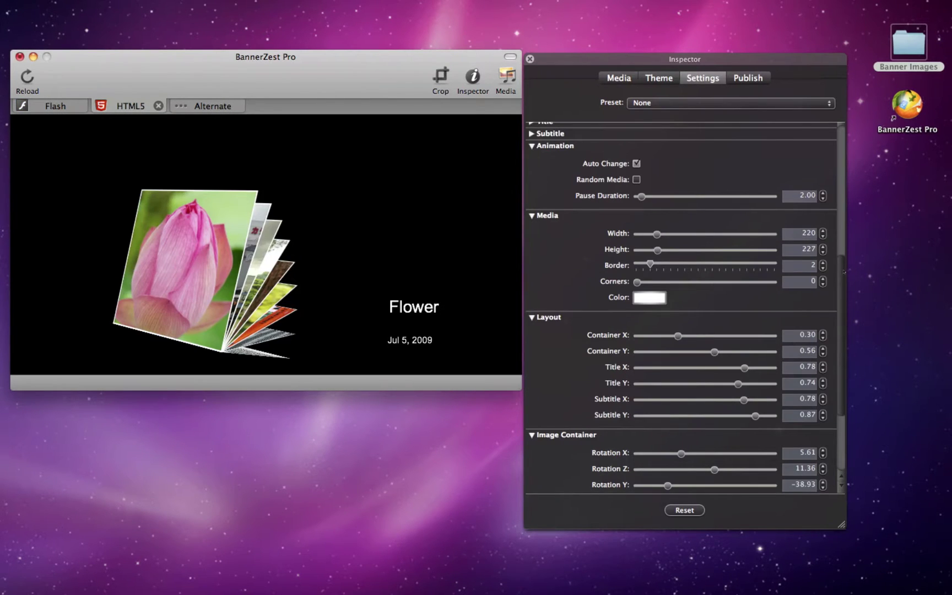
scroll(656, 366, down, 5)
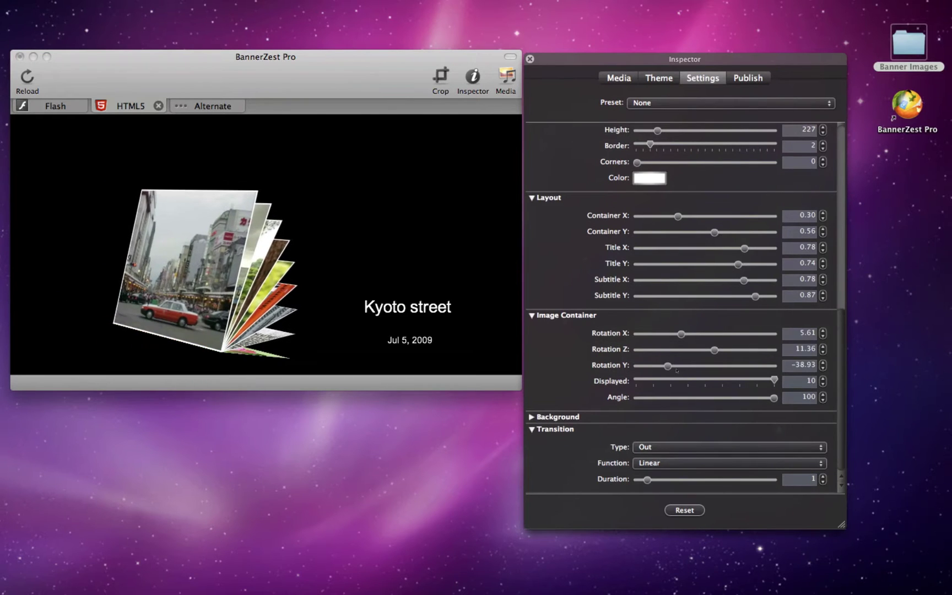
drag(667, 366, 753, 366)
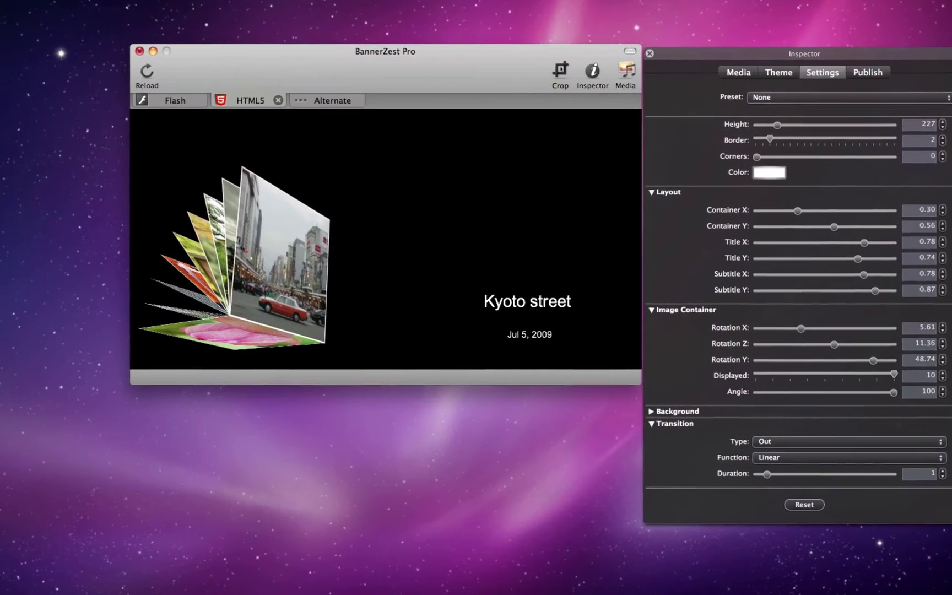
- Open the crop view and look through both pages of banner images
click(504, 70)
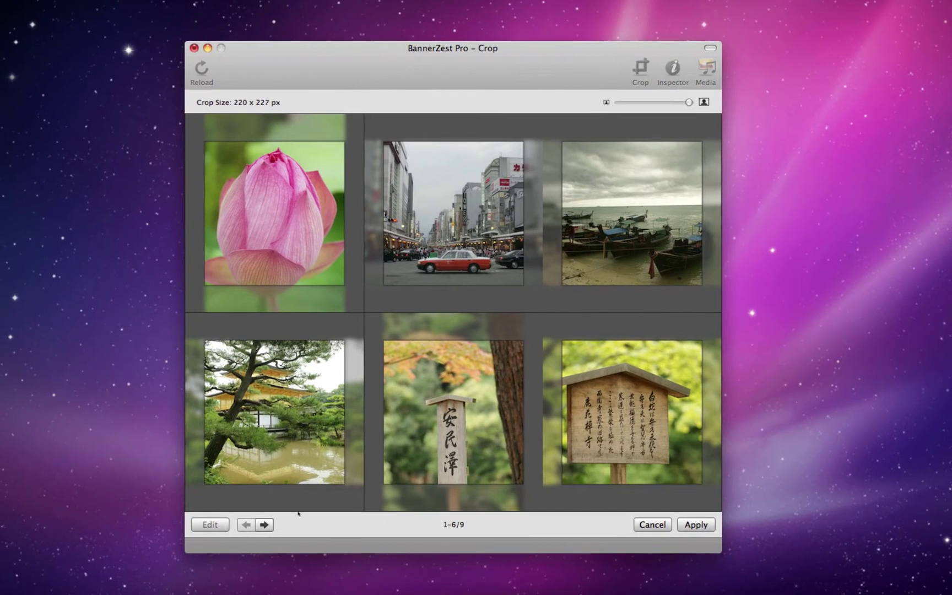
click(264, 525)
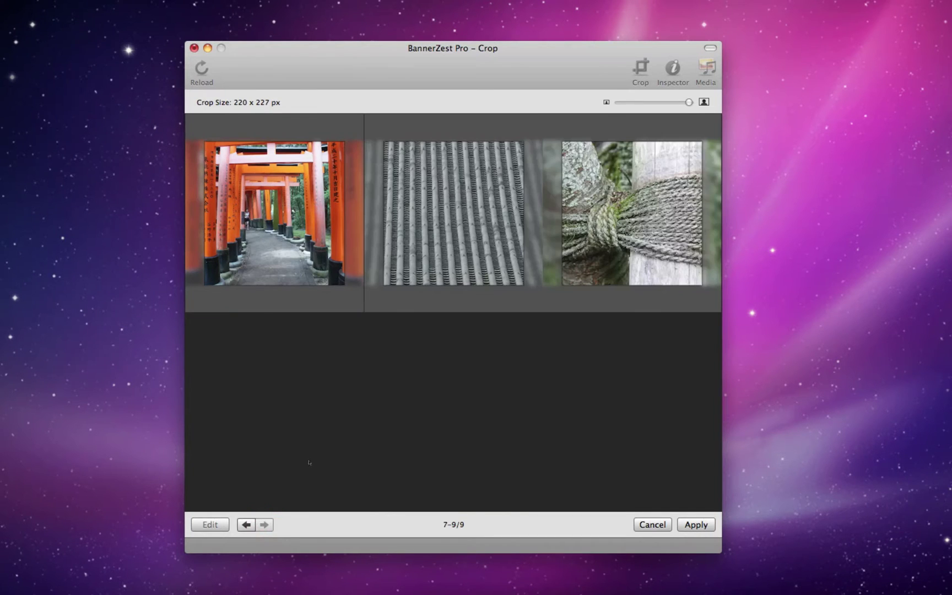
click(246, 525)
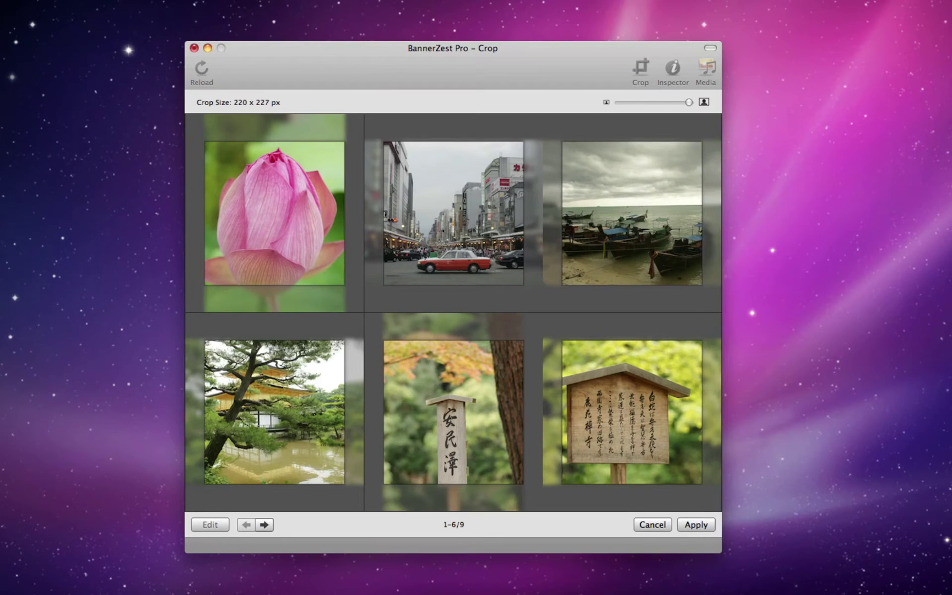
- Reposition the street, boats and wooden notice board photos within their crop frames
click(447, 207)
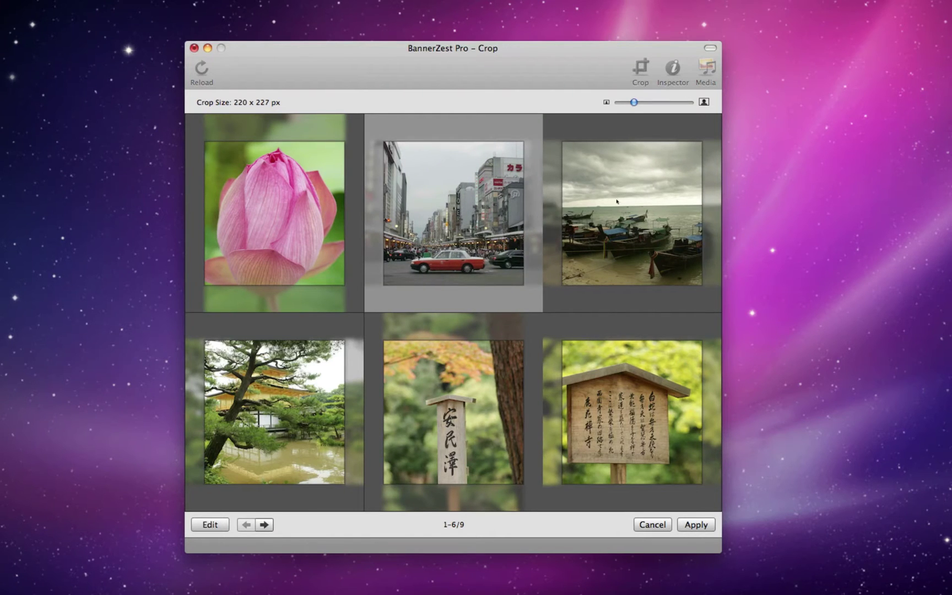
drag(616, 202, 630, 205)
drag(608, 373, 622, 375)
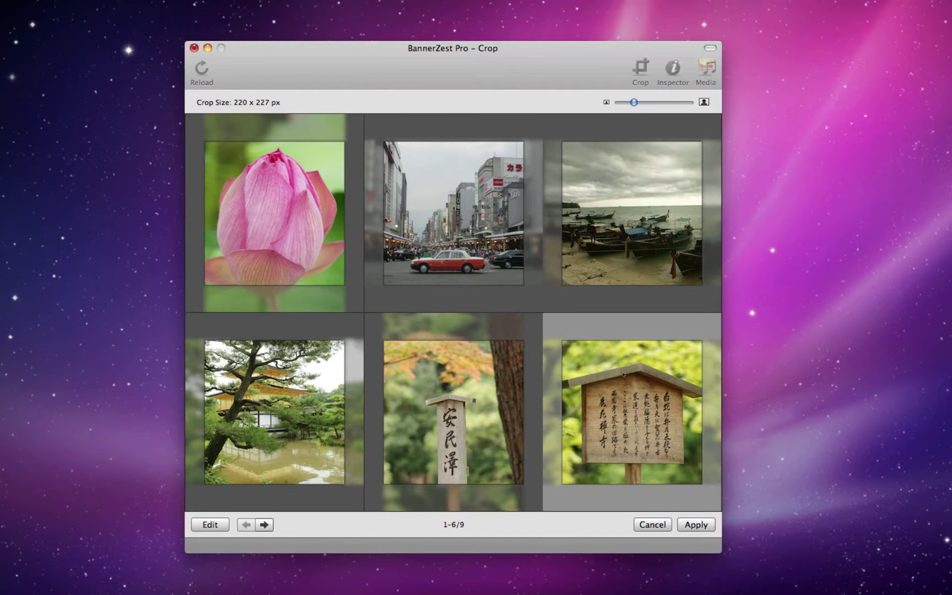
- Enlarge the street photo in its crop frame, reposition it around the red taxi, and apply the crops
double_click(442, 224)
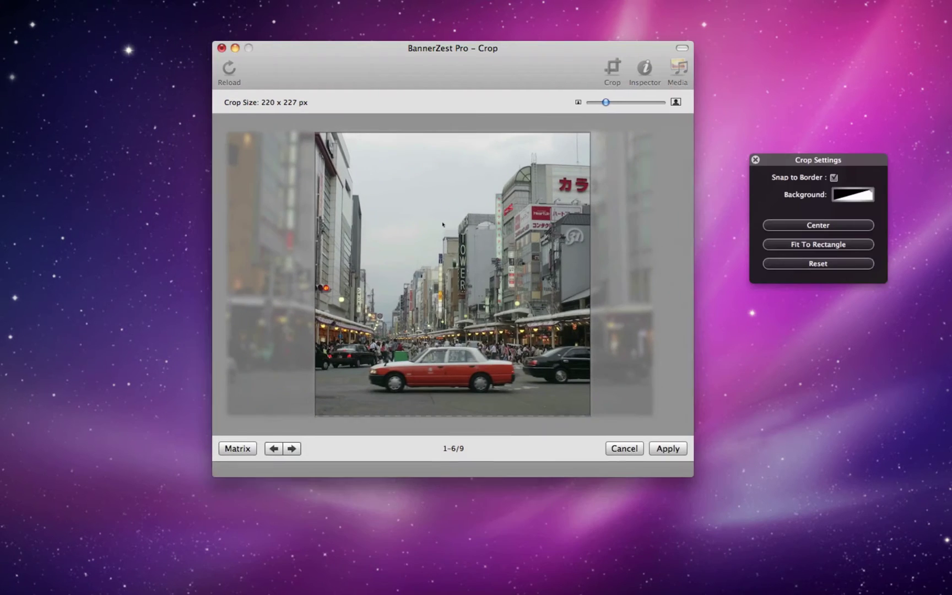
drag(604, 103, 620, 103)
scroll(492, 312, down, 5)
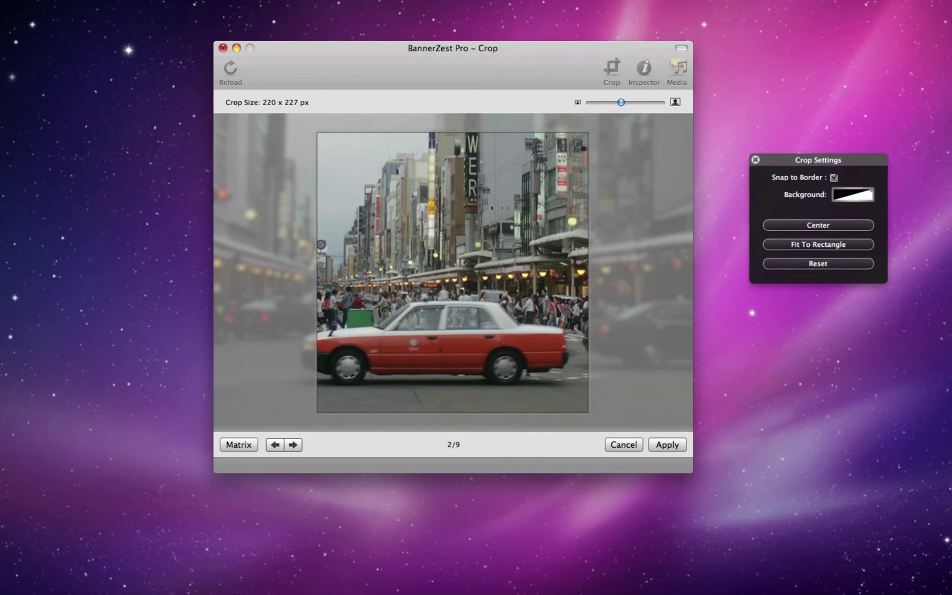
drag(444, 300, 446, 301)
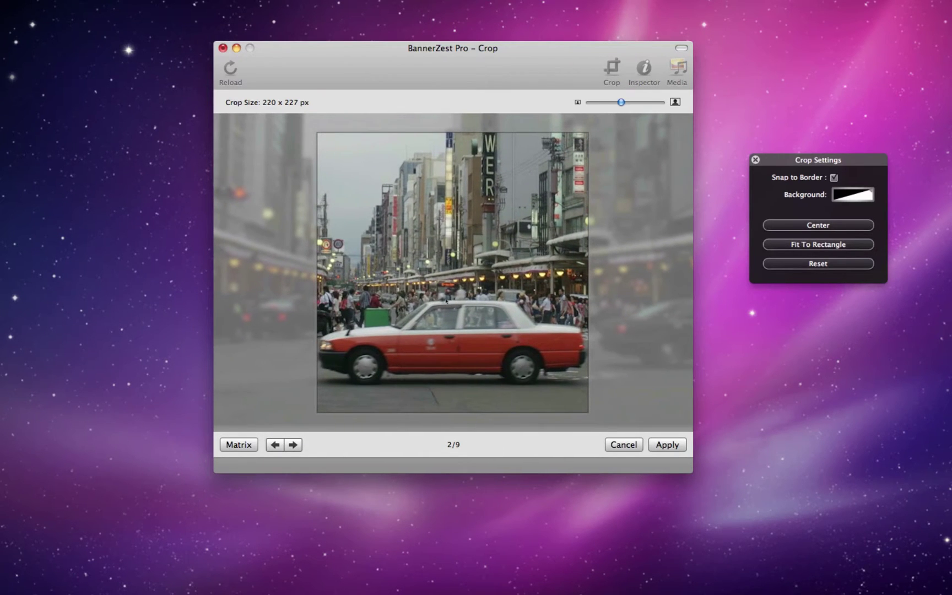
click(667, 444)
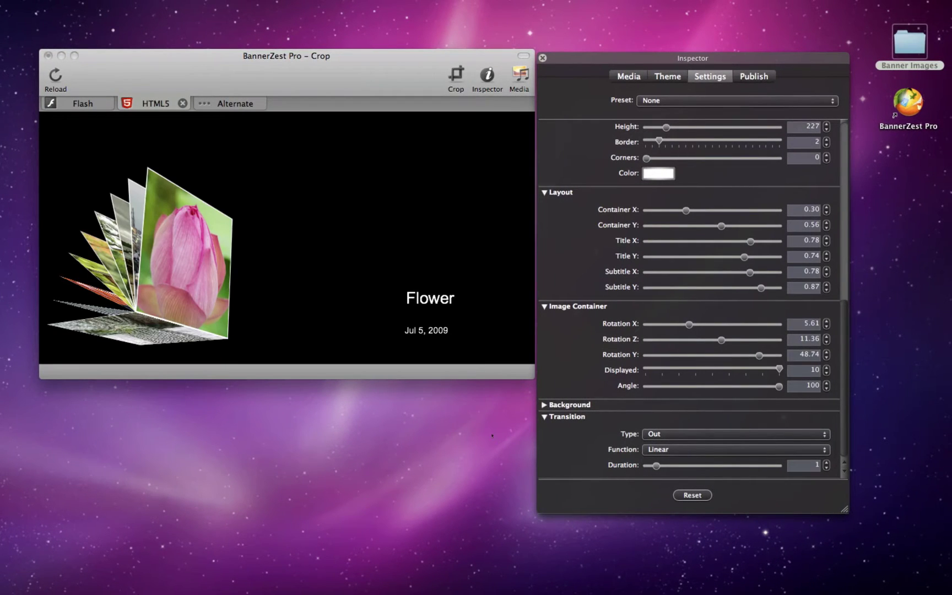
- Move the banner window clear of the Inspector and compare the Local and Remote publishing locations, leaving Remote selected
drag(323, 75, 299, 90)
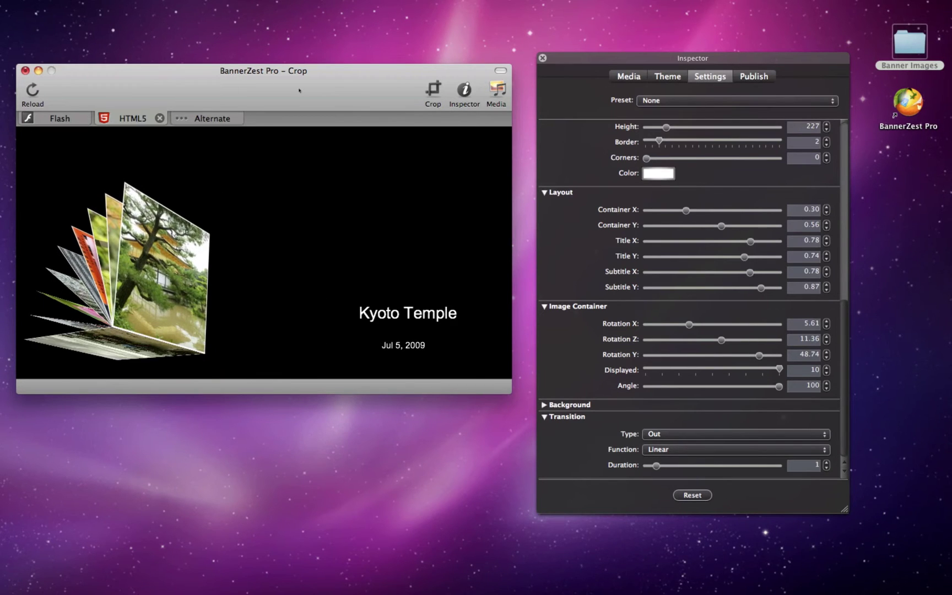
click(753, 77)
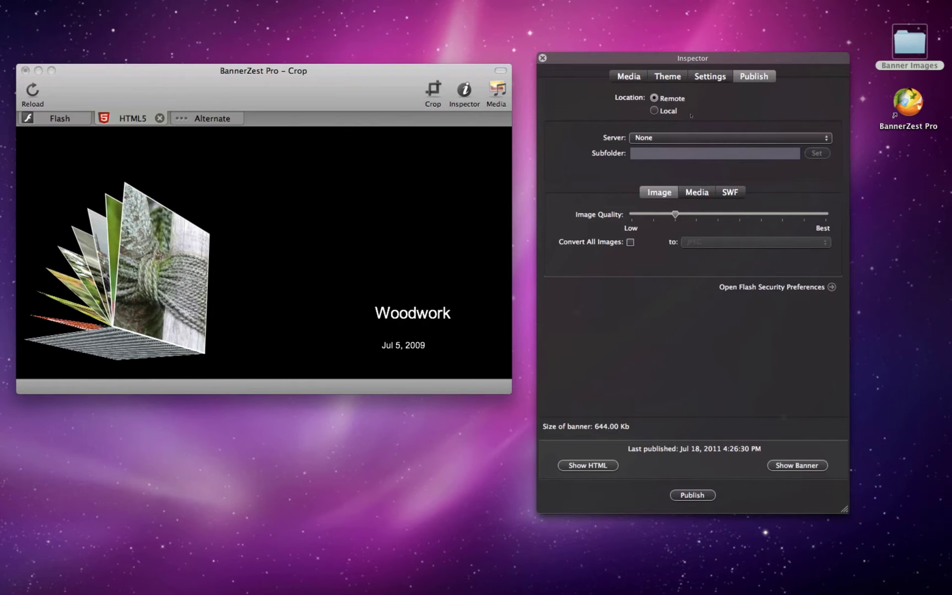
click(658, 112)
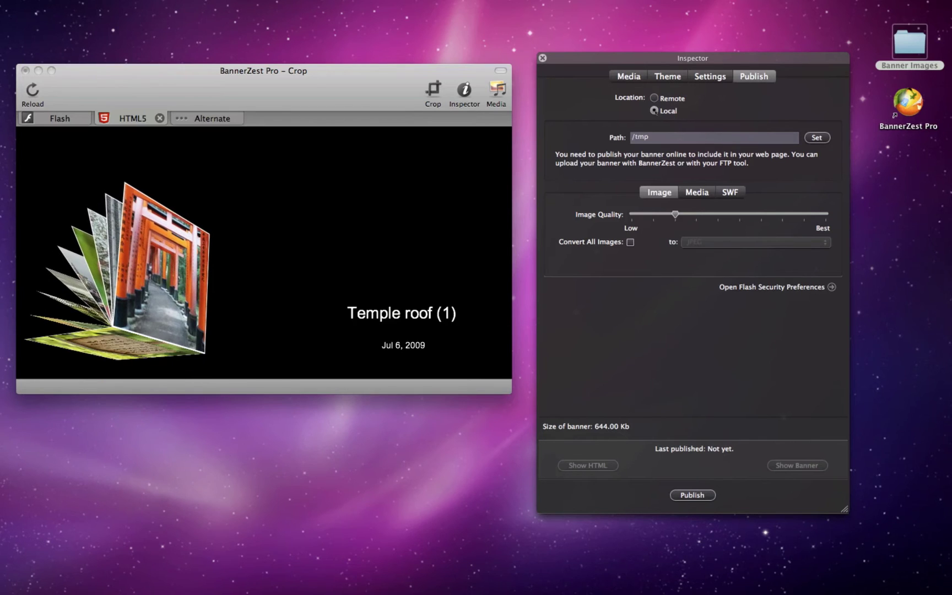
click(654, 98)
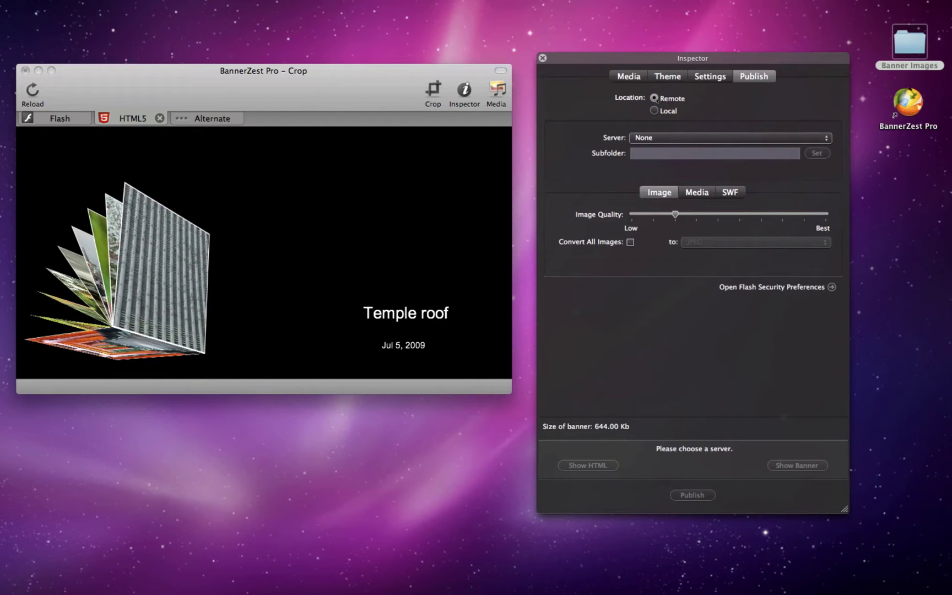
- Review the saved FTP account in the publishing server list and close the preferences
click(668, 139)
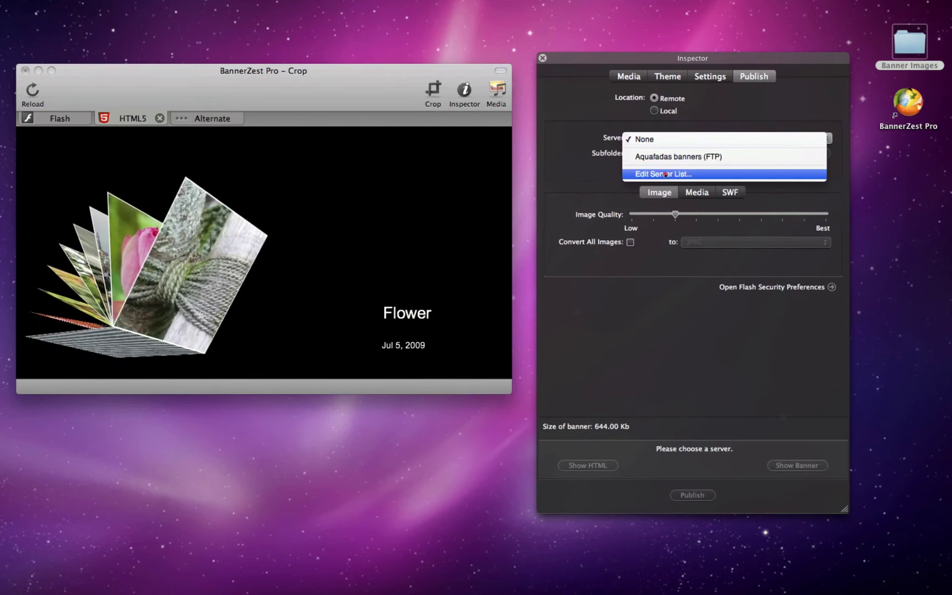
click(665, 174)
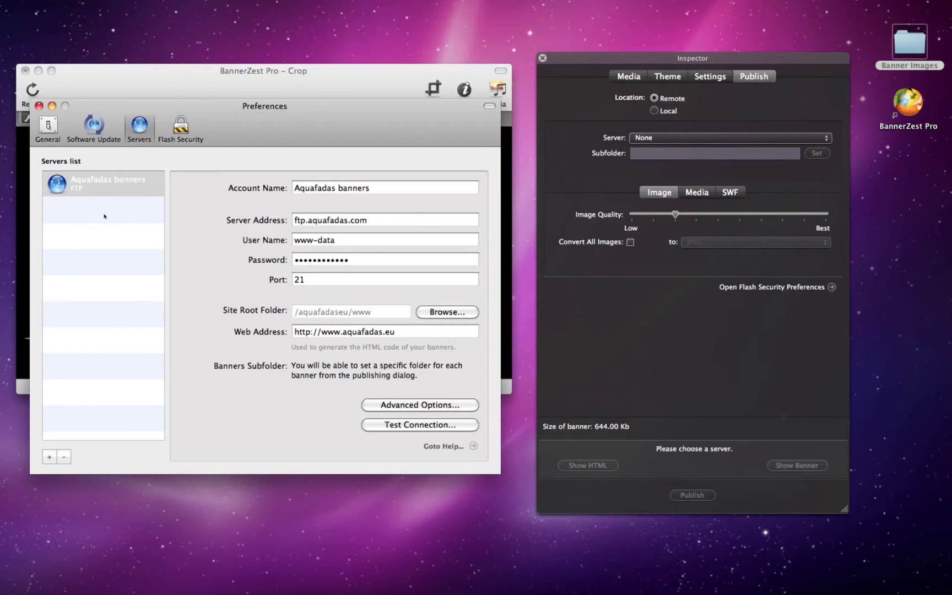
click(39, 105)
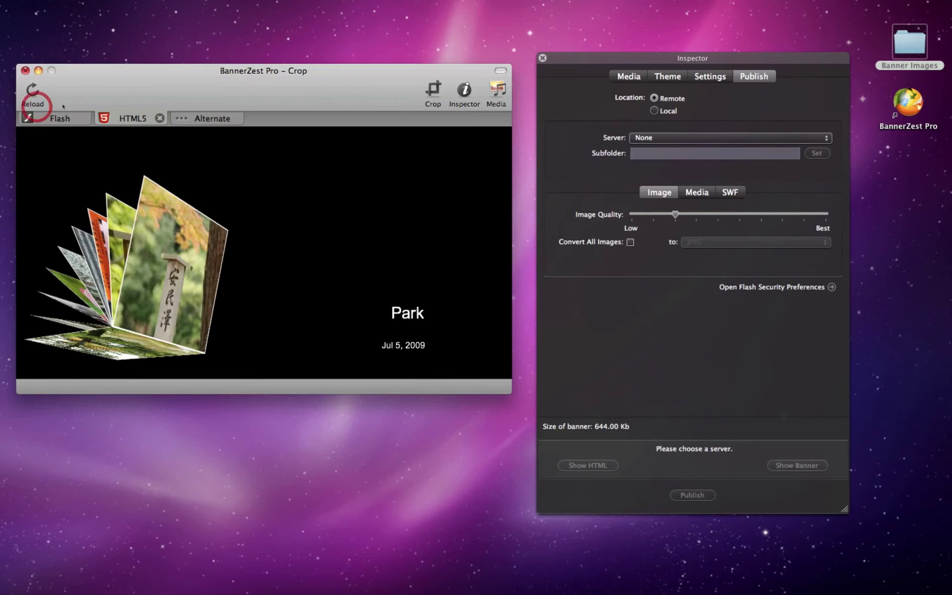
- Set the publishing server to Aquafadas banners (FTP) and the subfolder to /aquafadaseu/www/banners/QuickStart3
click(680, 138)
click(671, 157)
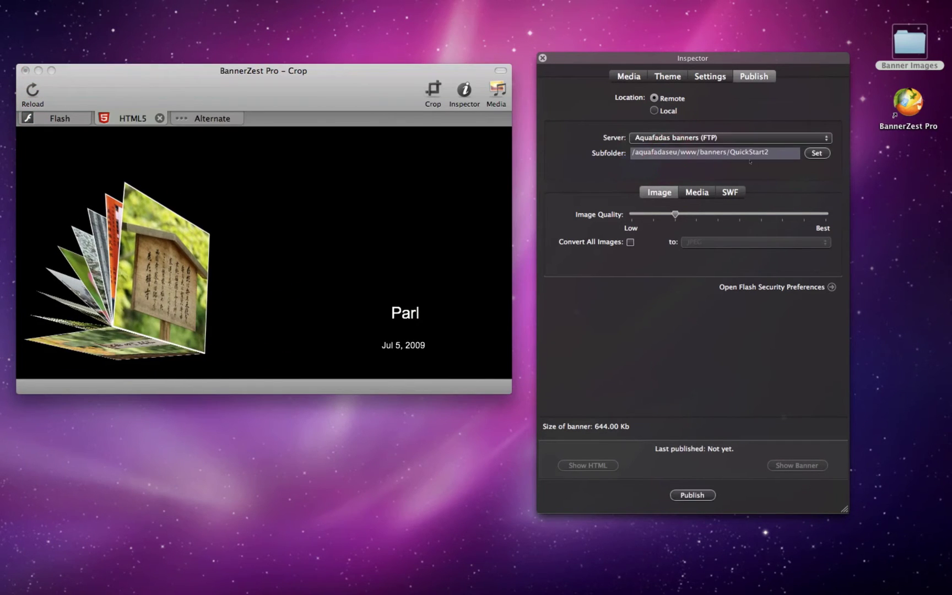
click(771, 152)
key(BackSpace)
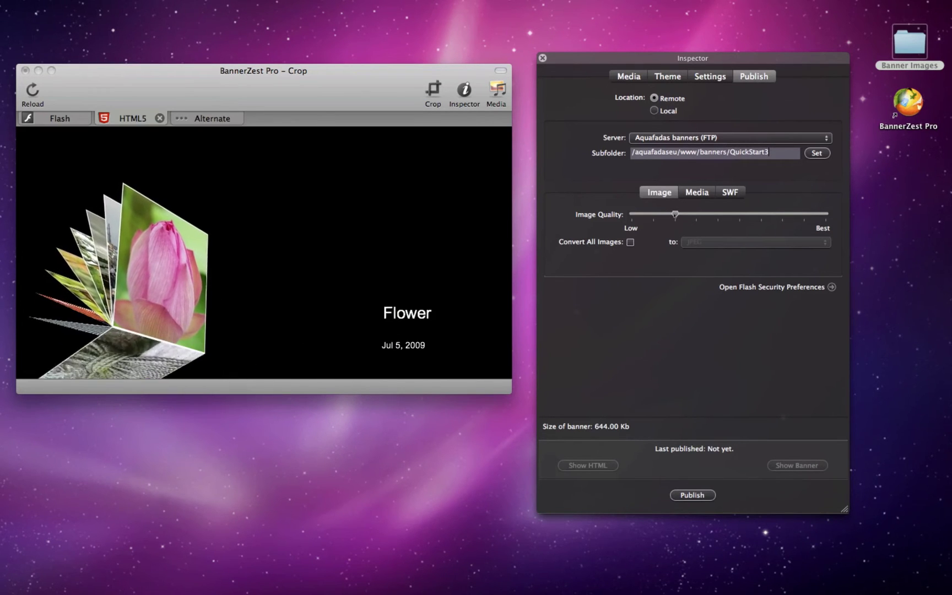
- Raise the image quality by one notch and publish the banner after checking its media and SWF options
drag(675, 215, 696, 215)
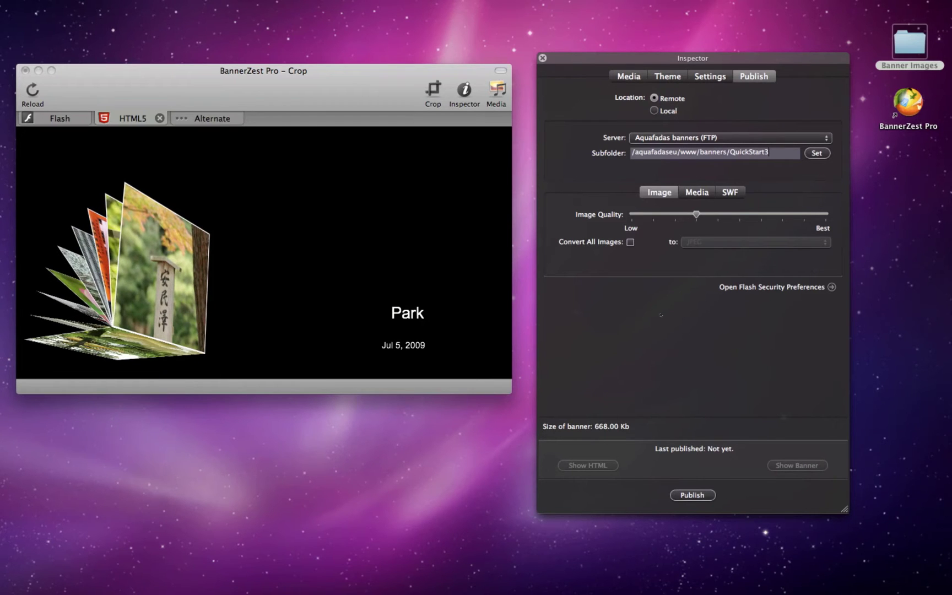
click(697, 192)
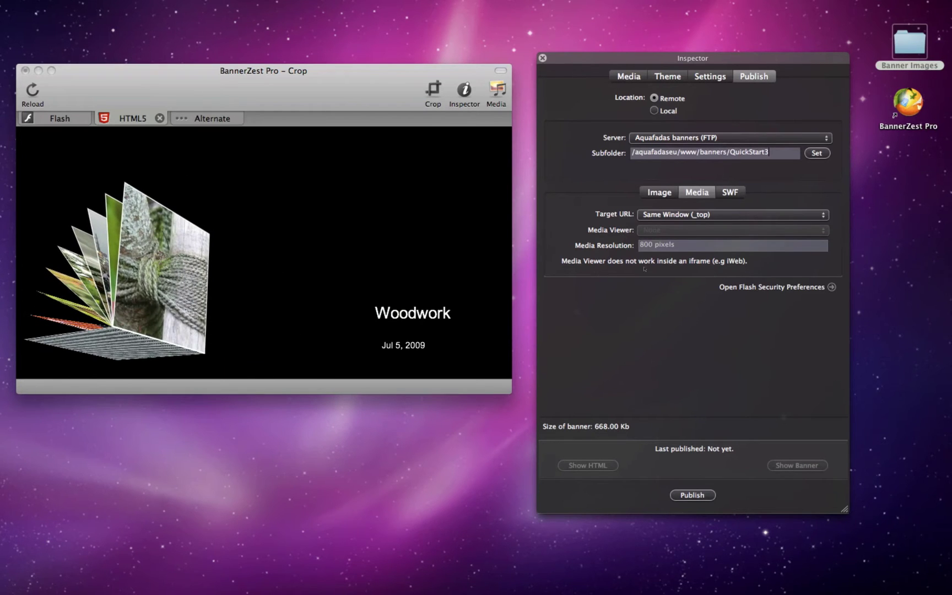
click(736, 193)
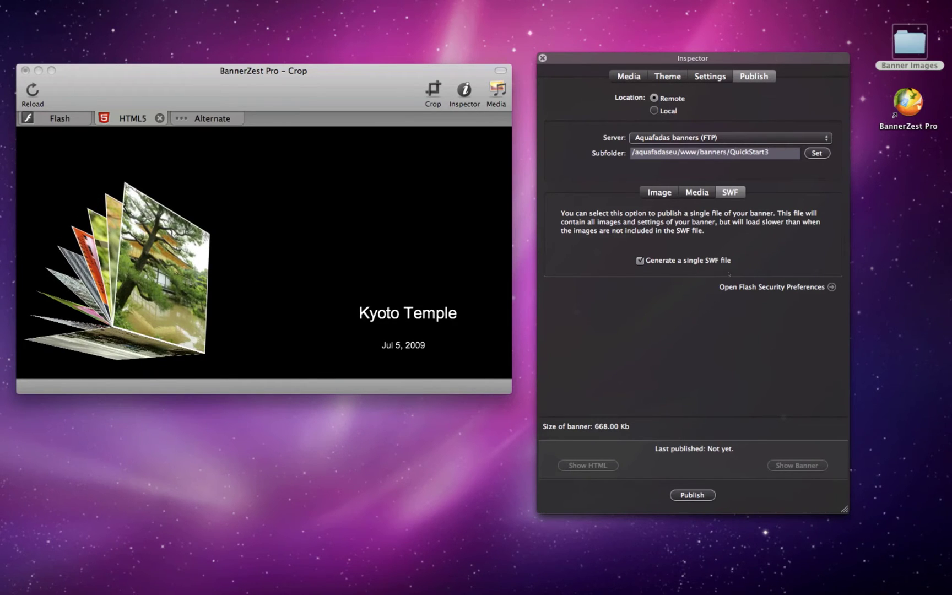
click(653, 192)
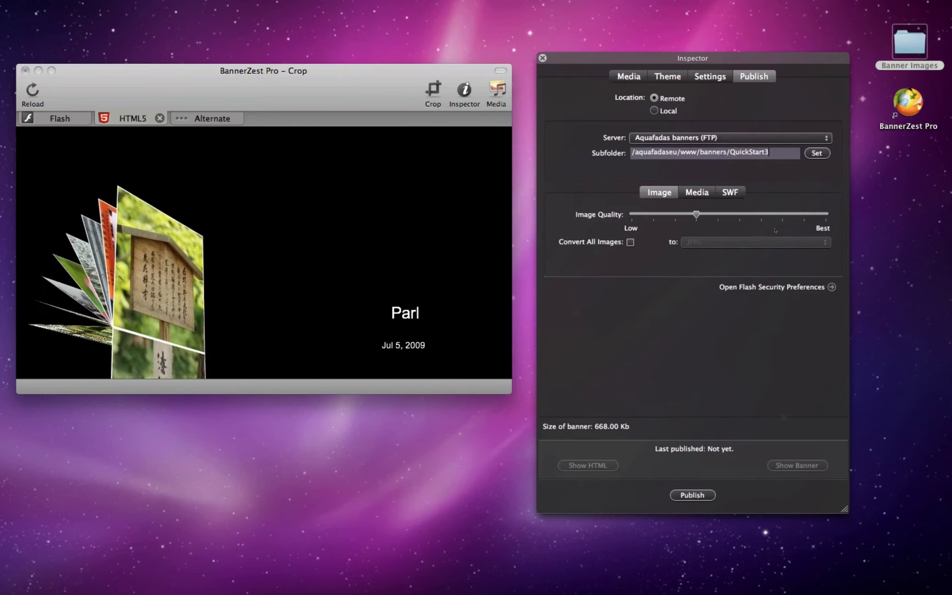
click(690, 495)
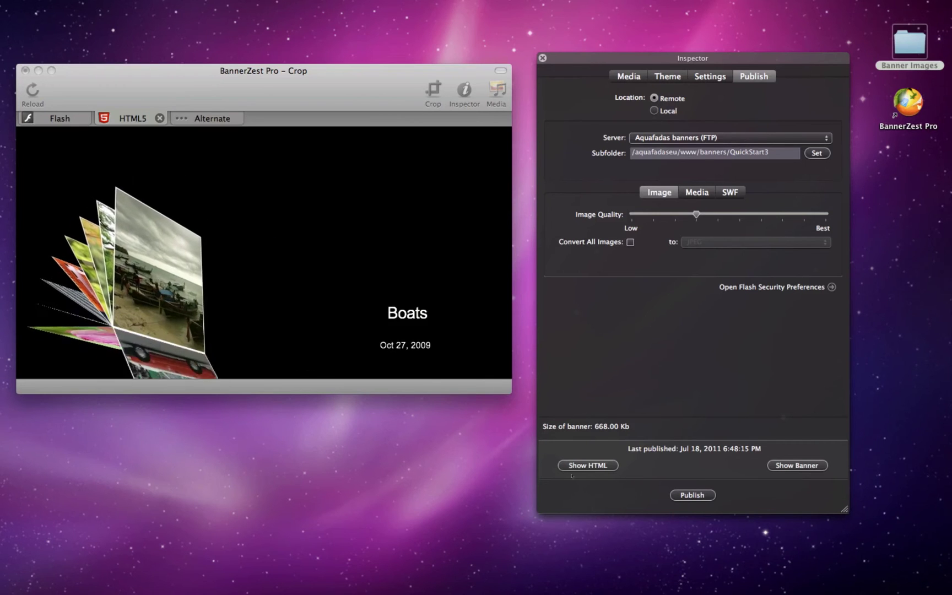
- Open the published banner's web page, view the HTML integration code in BannerZest Pro, and bring the Safari page back into full view
click(813, 465)
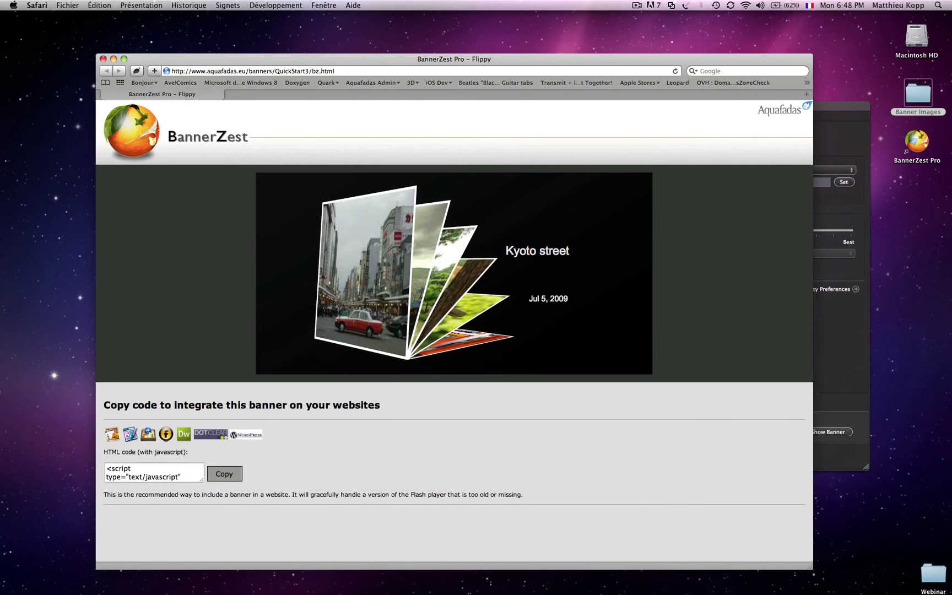
drag(429, 62, 399, 478)
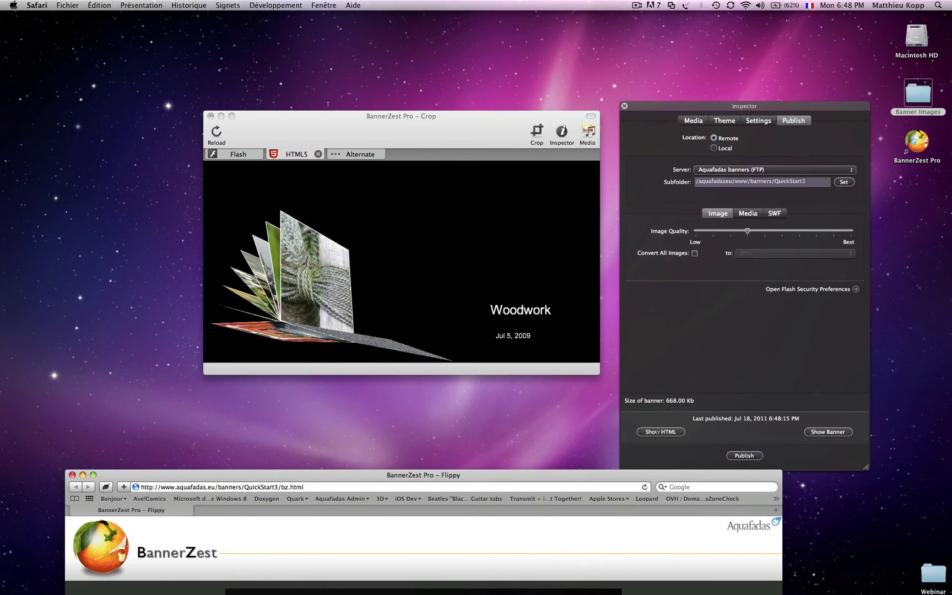
click(660, 431)
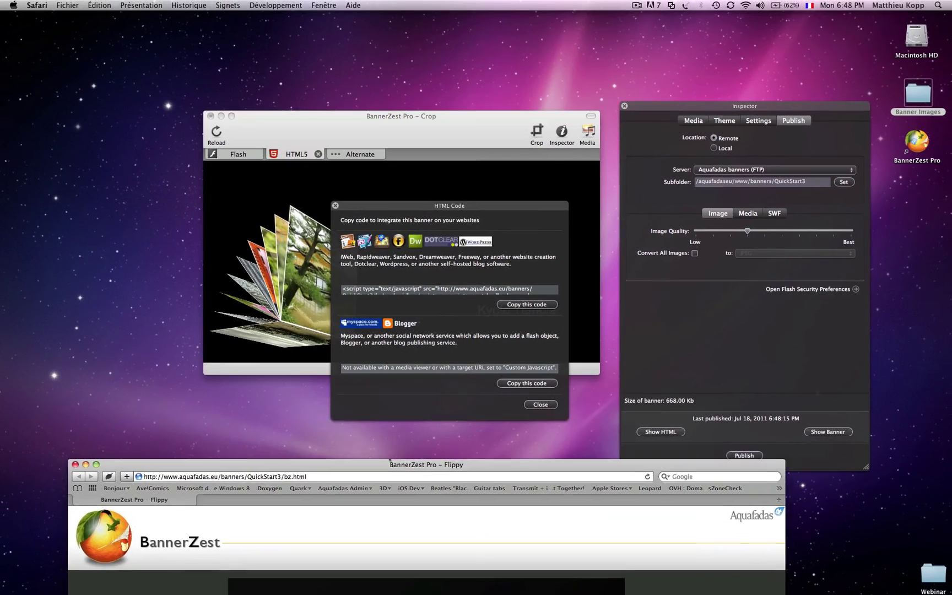
drag(389, 459, 410, 36)
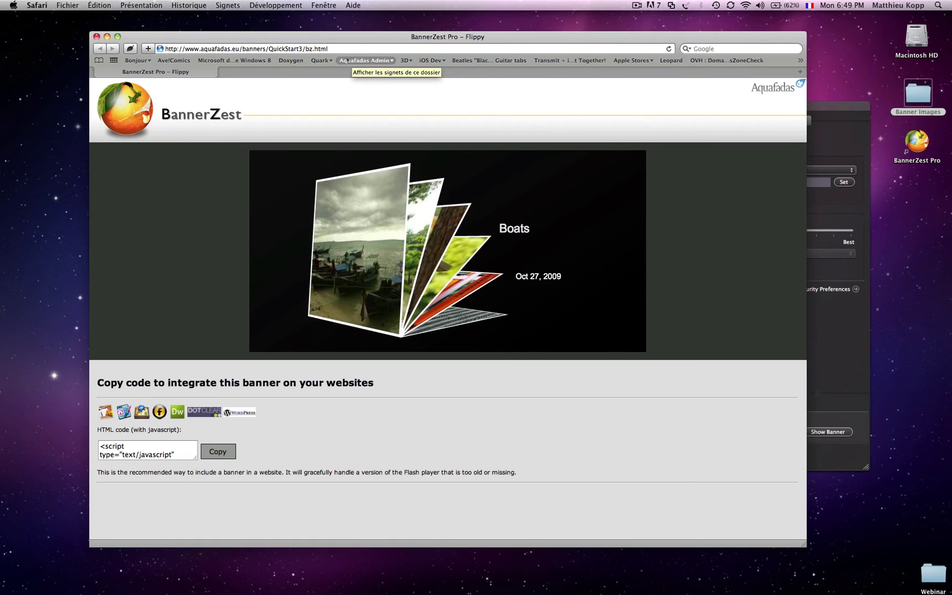
- Find iWeb through a system-wide search and launch it
key(super+Tab)
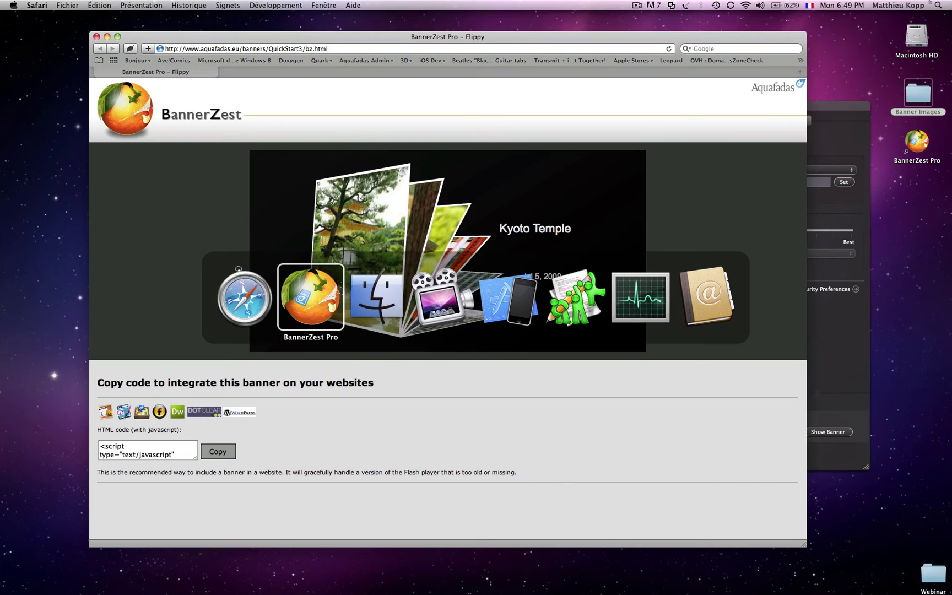
key(Escape)
key(super+space)
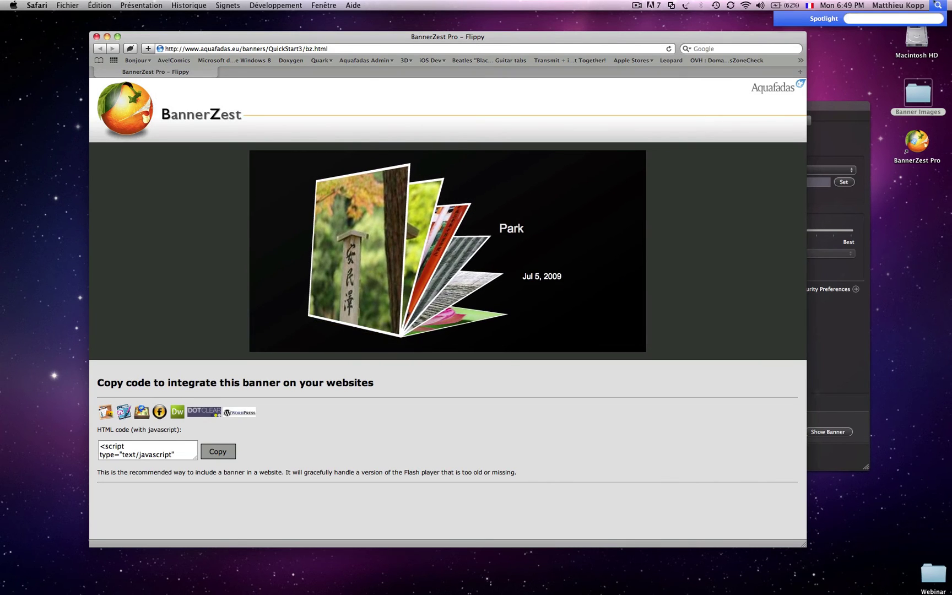
text(iw)
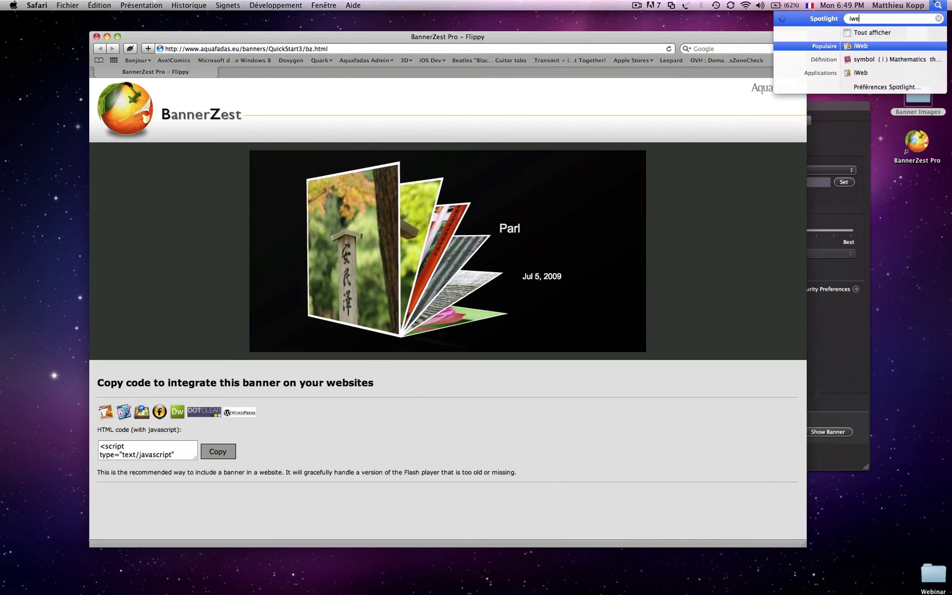
text(e)
key(Return)
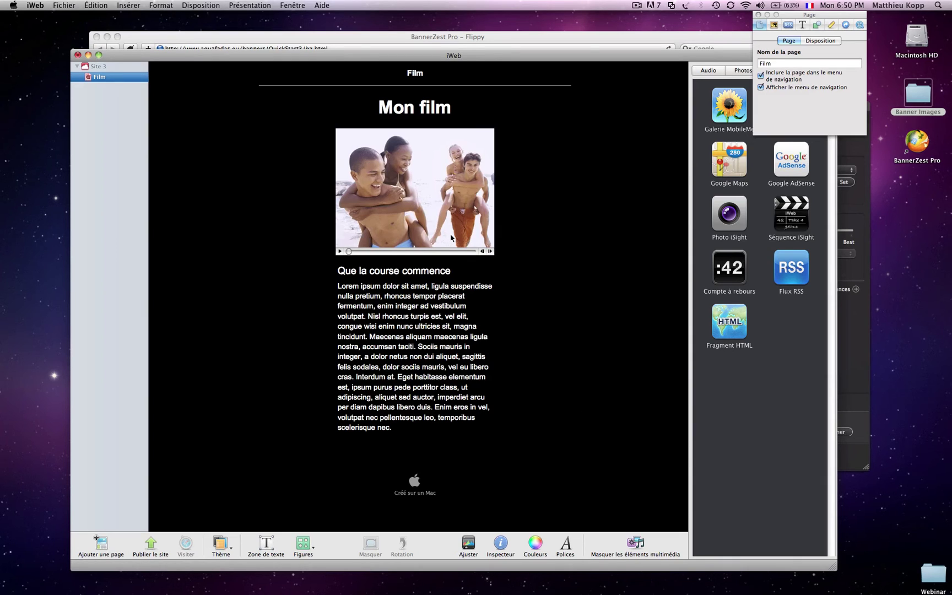
- Delete the placeholder movie and its heading from the Film page and move the body text lower to make room
click(403, 197)
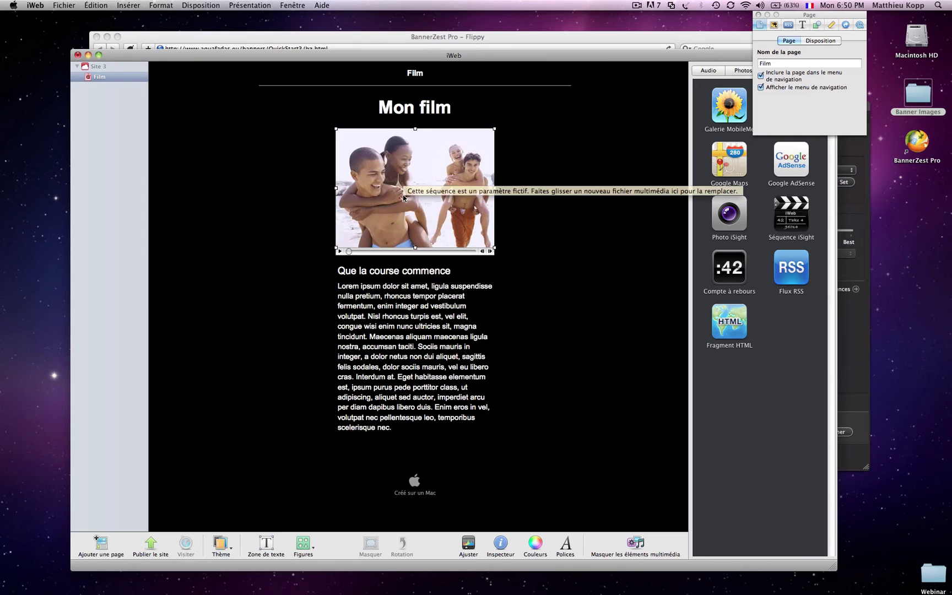
key(Delete)
drag(414, 330, 391, 401)
click(382, 271)
key(Delete)
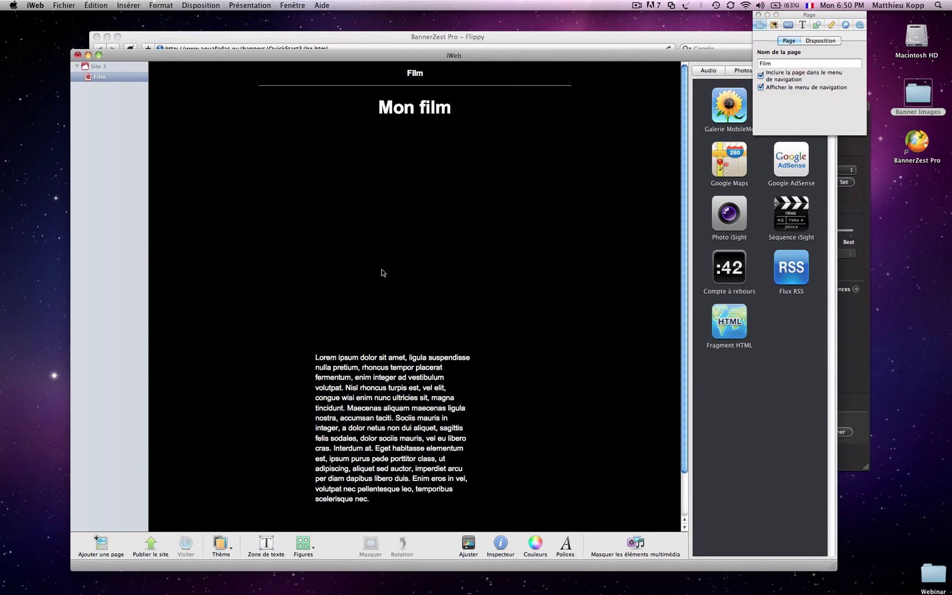
- Add an HTML Fragment widget below the Mon film title and copy the banner's integration code from the Safari page
drag(727, 324, 397, 183)
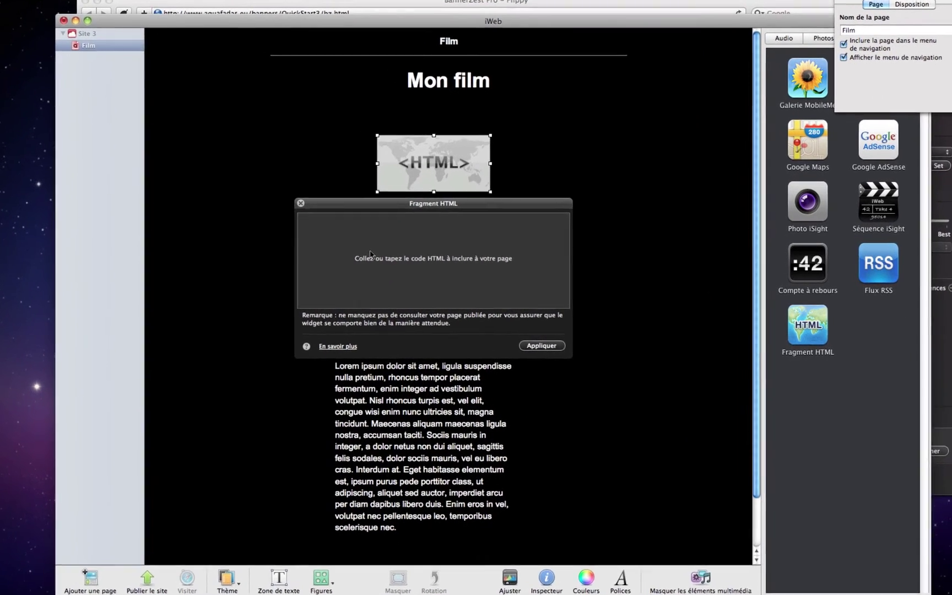
click(345, 258)
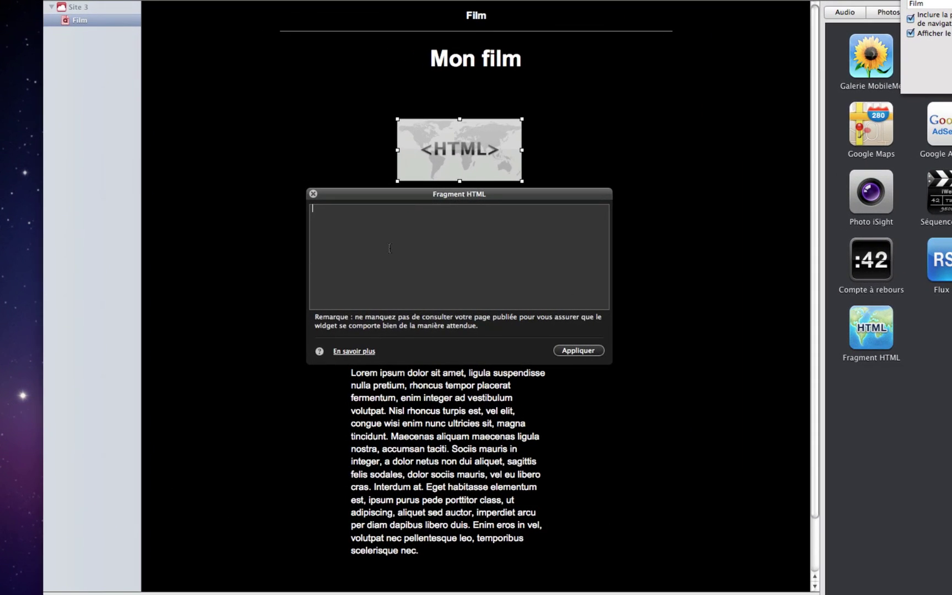
key(super+Tab)
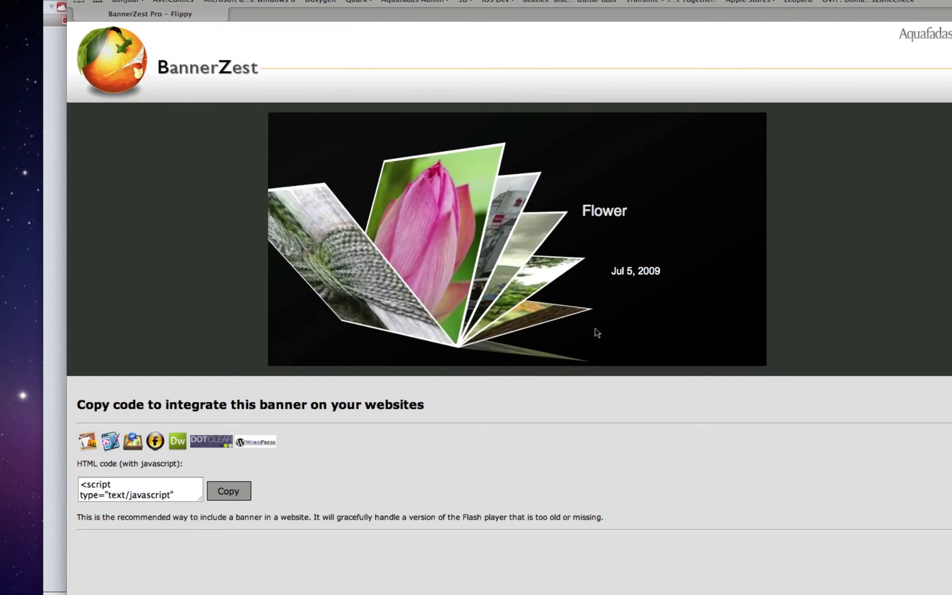
click(228, 492)
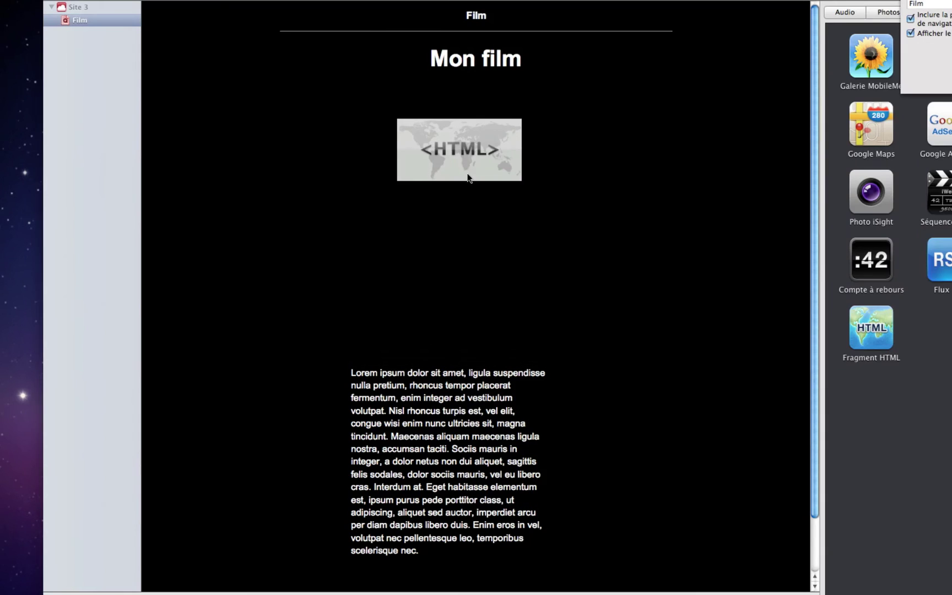
- Paste the banner code into the HTML fragment in iWeb, check its QuickStart3 source address, and apply it
click(436, 156)
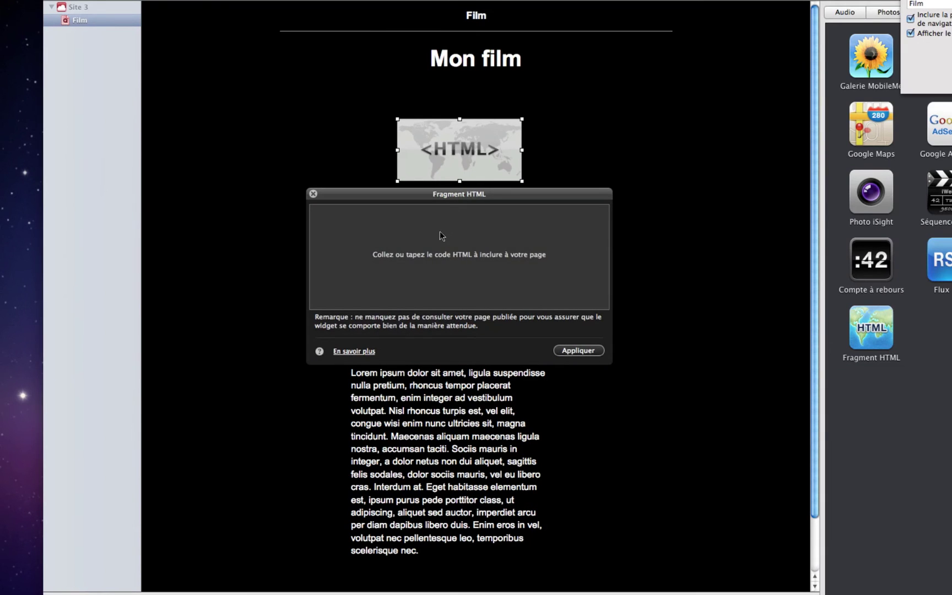
key(super+v)
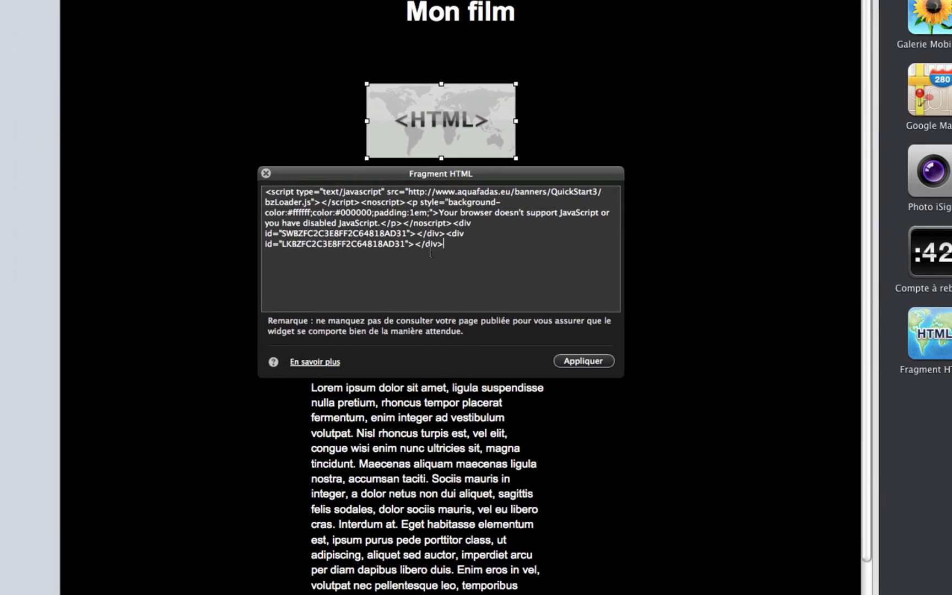
drag(454, 251, 257, 190)
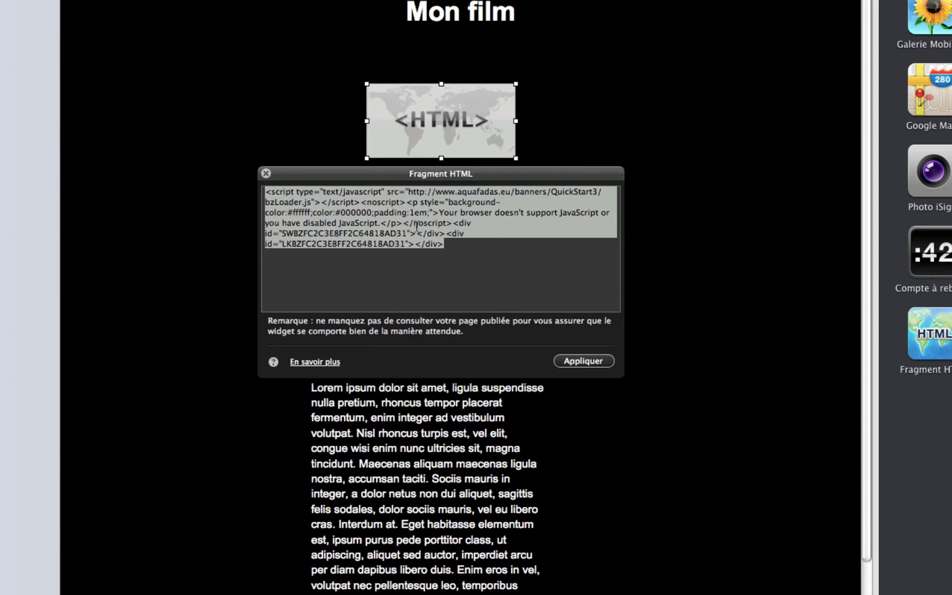
click(451, 201)
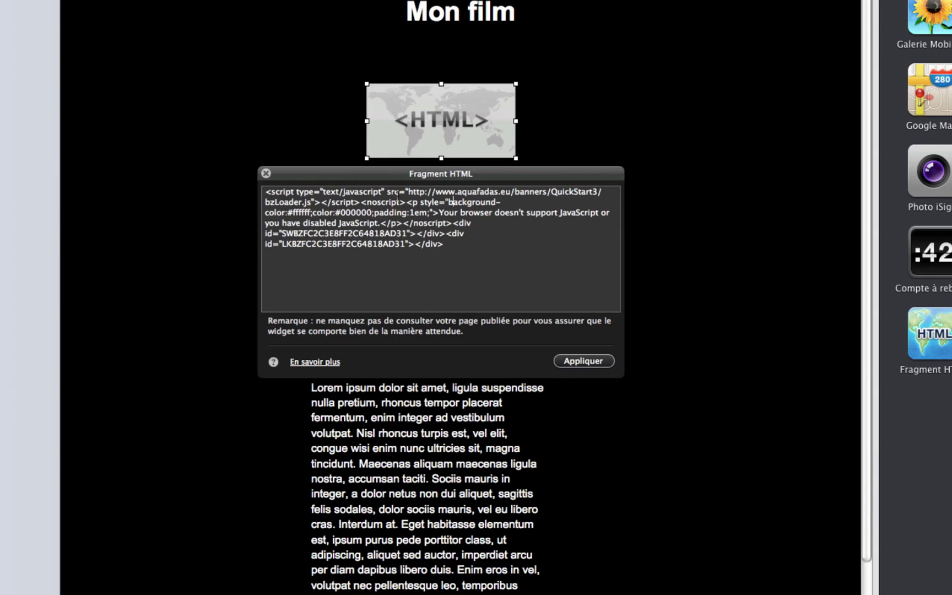
drag(408, 193, 597, 194)
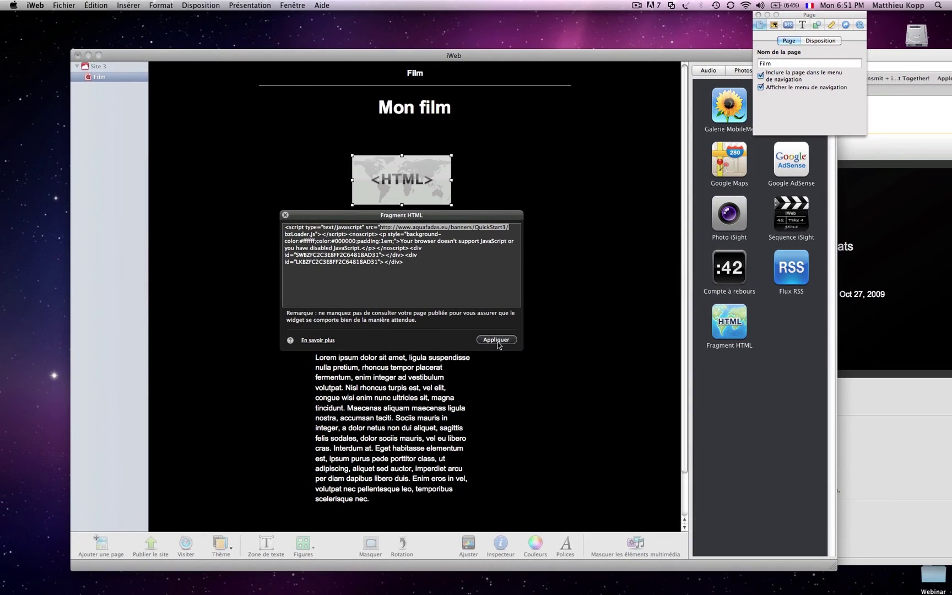
click(498, 342)
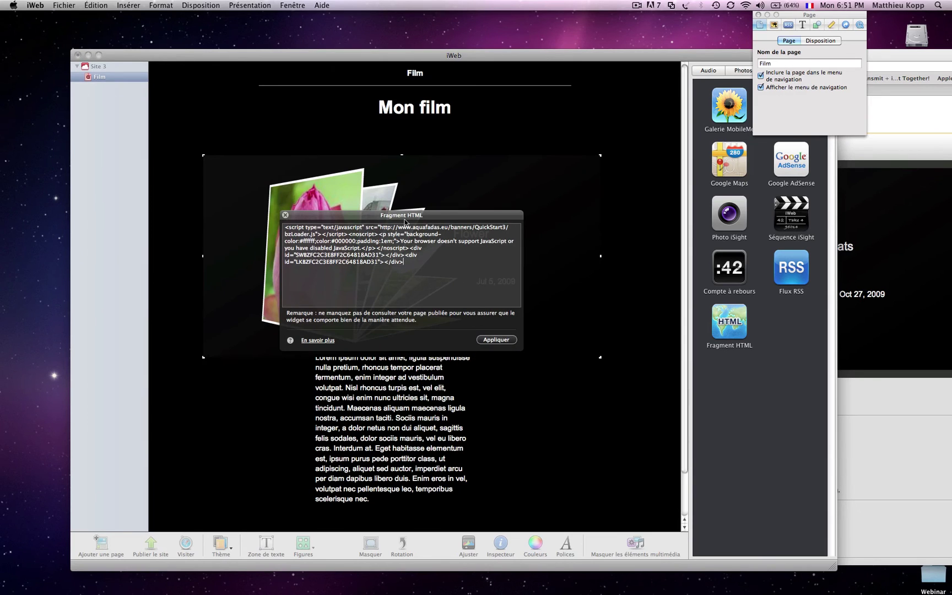
- Center the embedded banner below the Mon film title and close the fragment's code window
drag(370, 243, 383, 229)
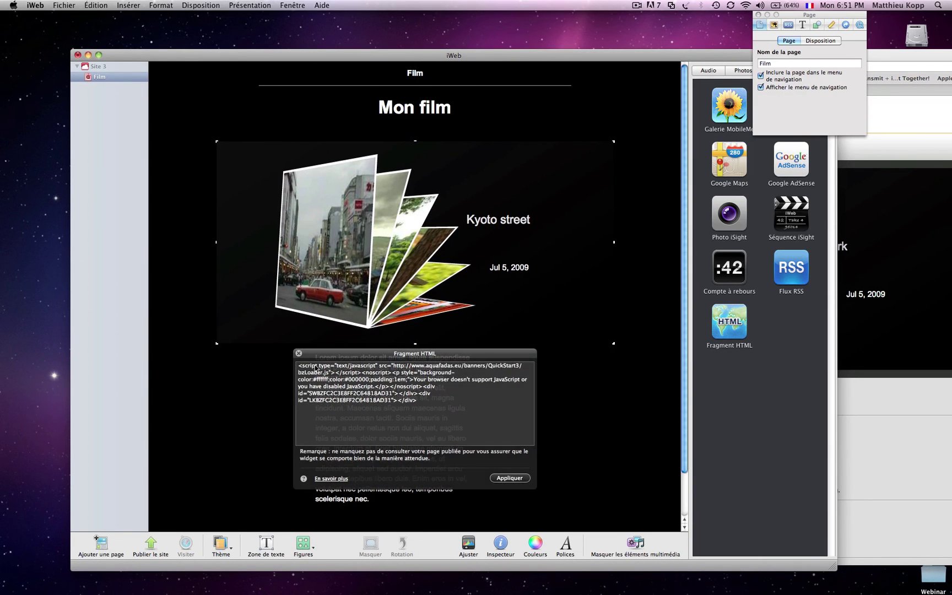
click(299, 353)
click(340, 381)
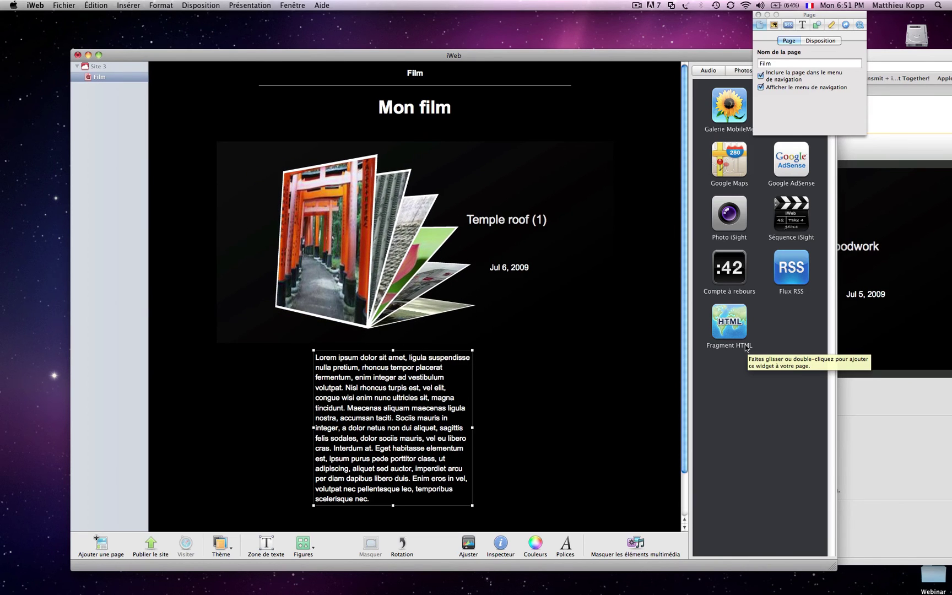
- Return to the published banner page in Safari, highlight its web address, and switch to the iOS Simulator
click(881, 343)
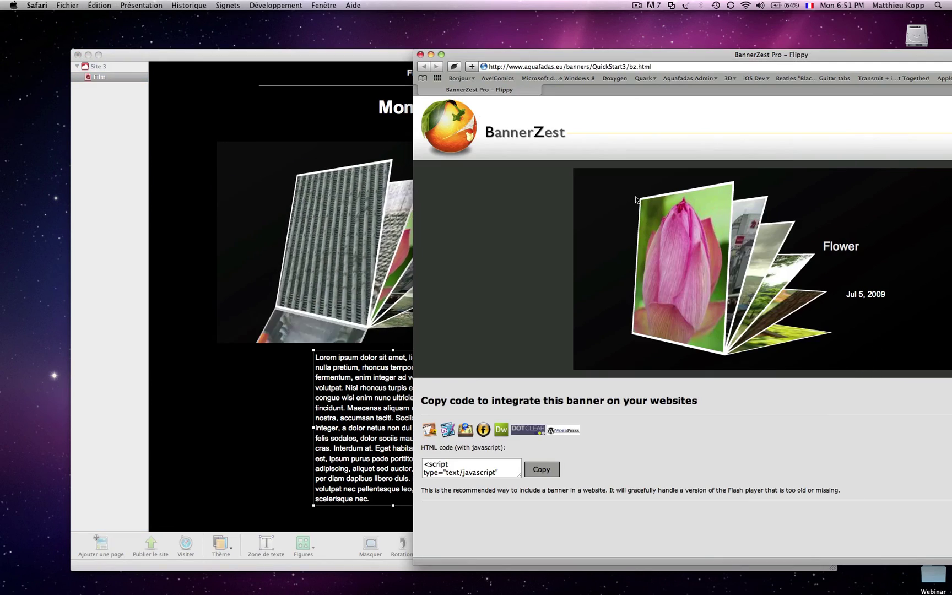
triple_click(576, 66)
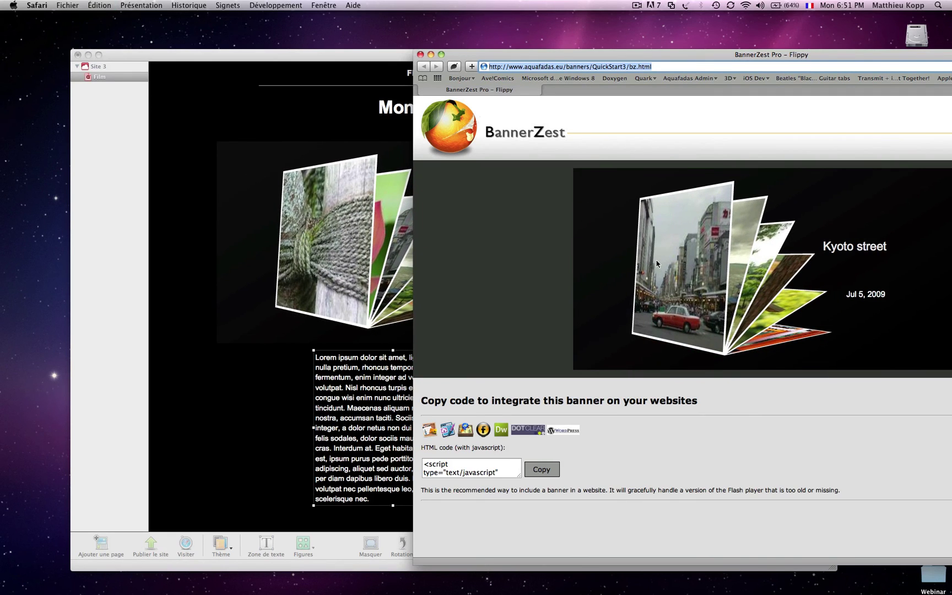
key(super+Tab)
key(super+Tab)
key(super+Tab)
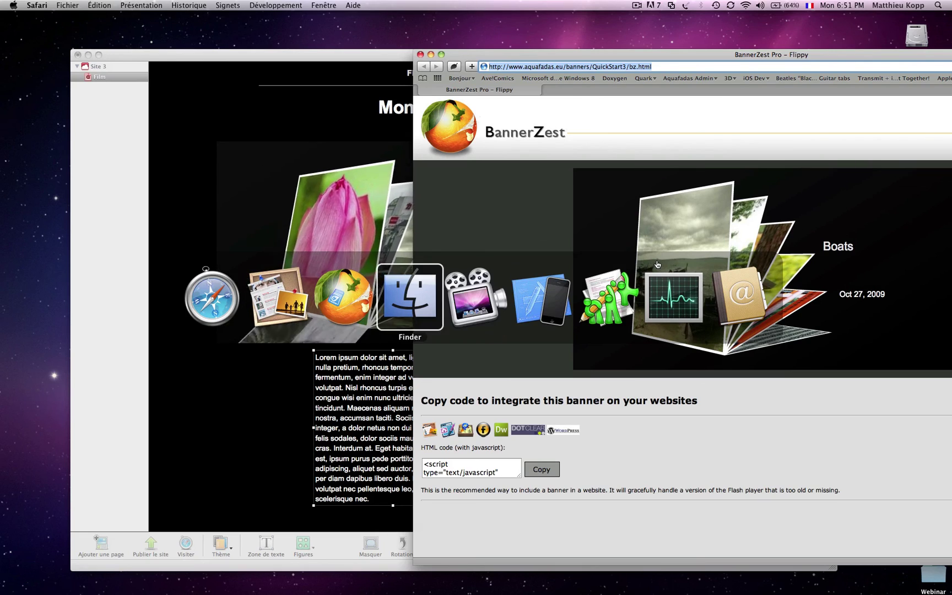
key(super+Tab)
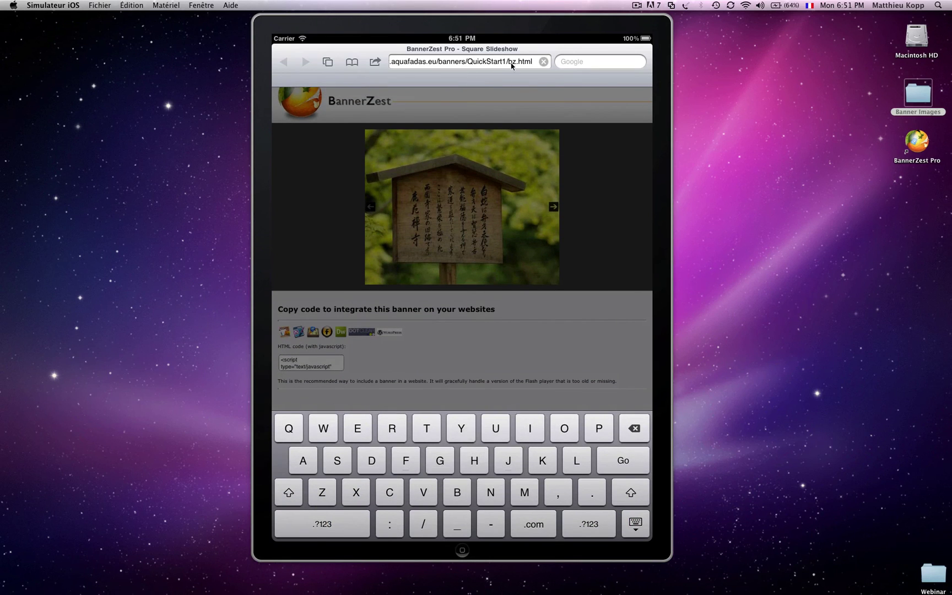
- Change QuickStart1 to QuickStart3 in the simulated iPad's web address, load the banner page, and reposition the simulator window
double_click(501, 62)
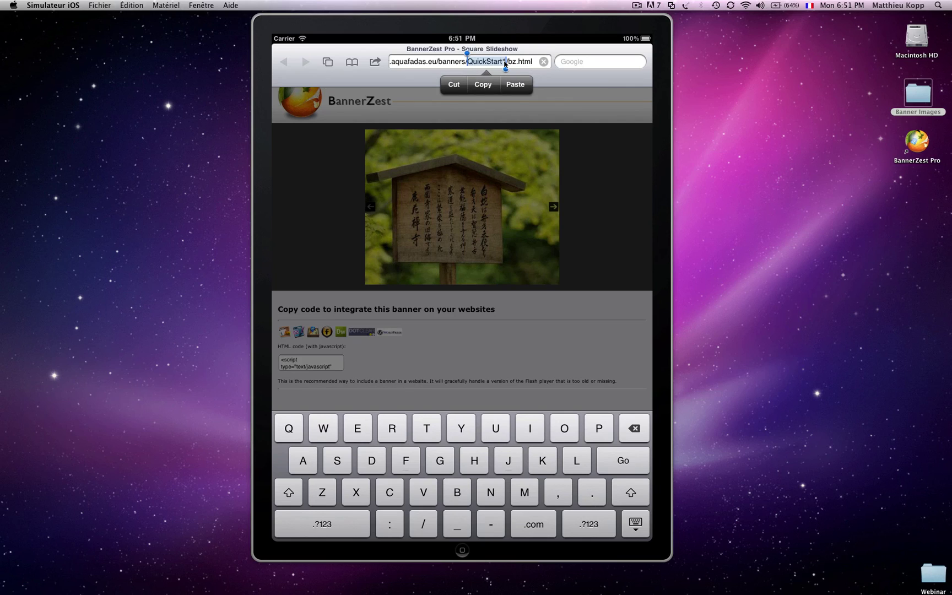
key(Left)
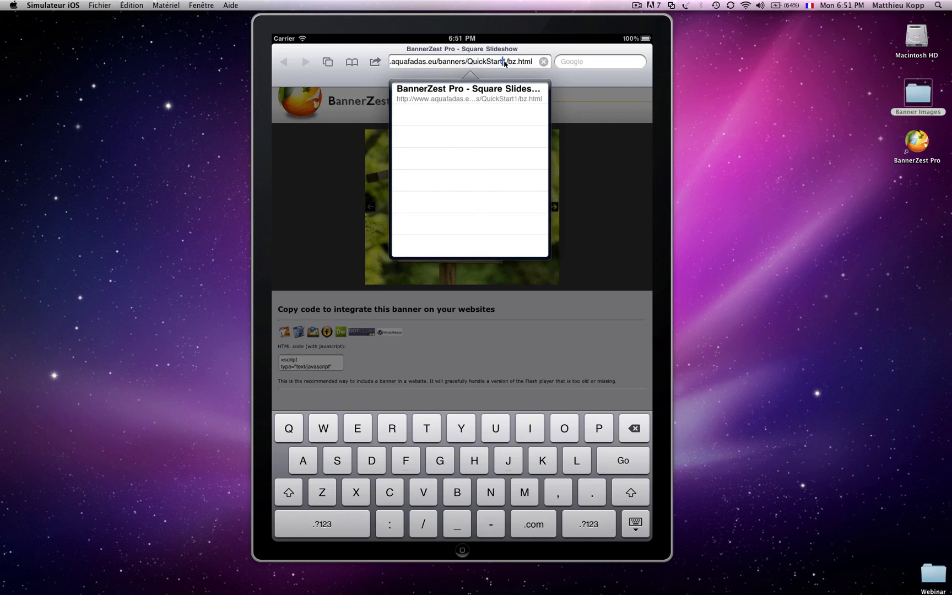
key(BackSpace)
text(3)
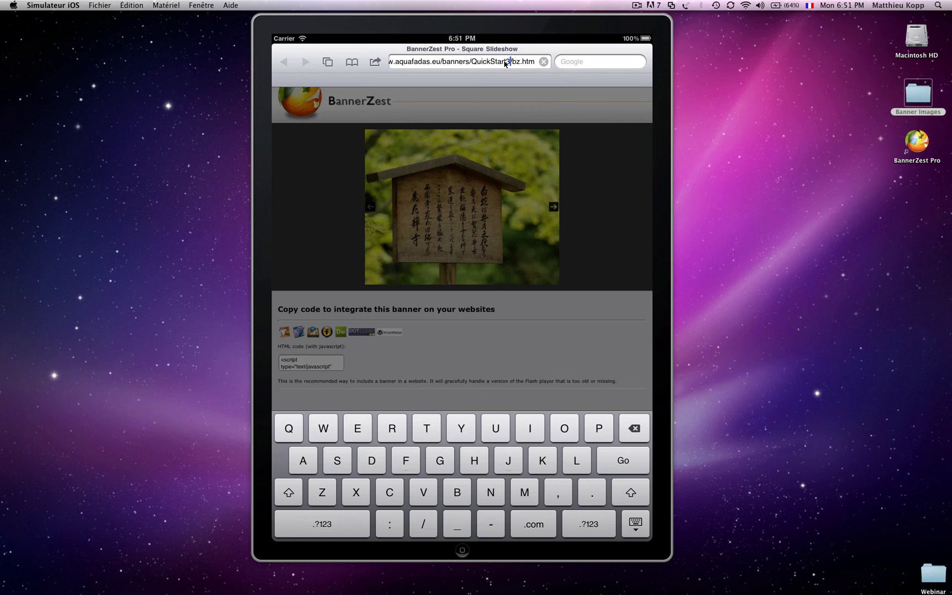
click(620, 452)
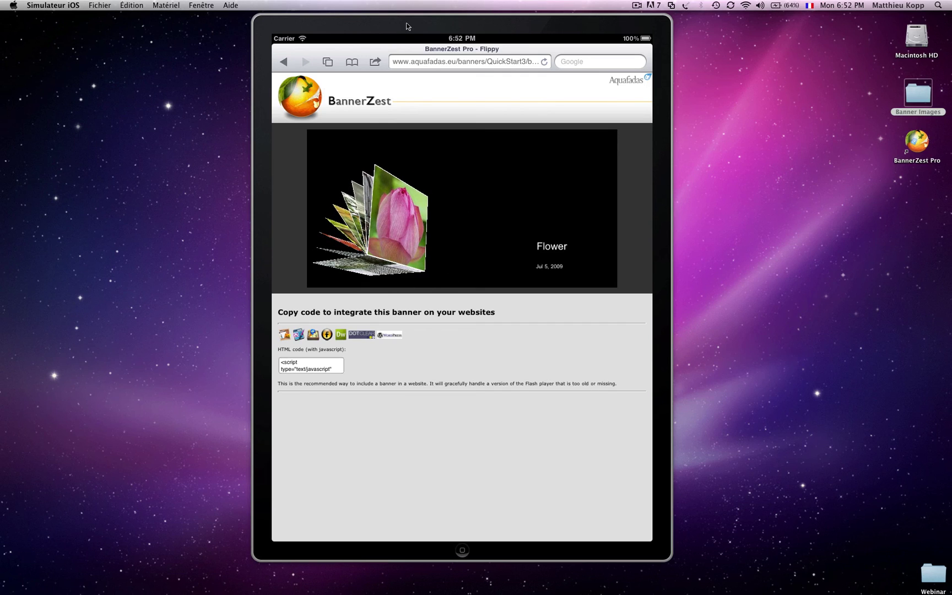
drag(405, 22, 393, 45)
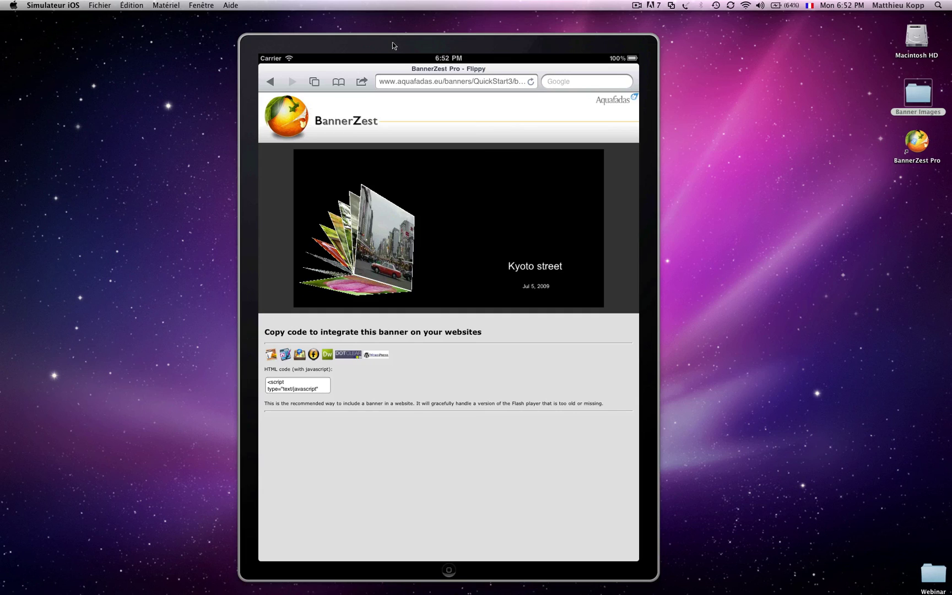